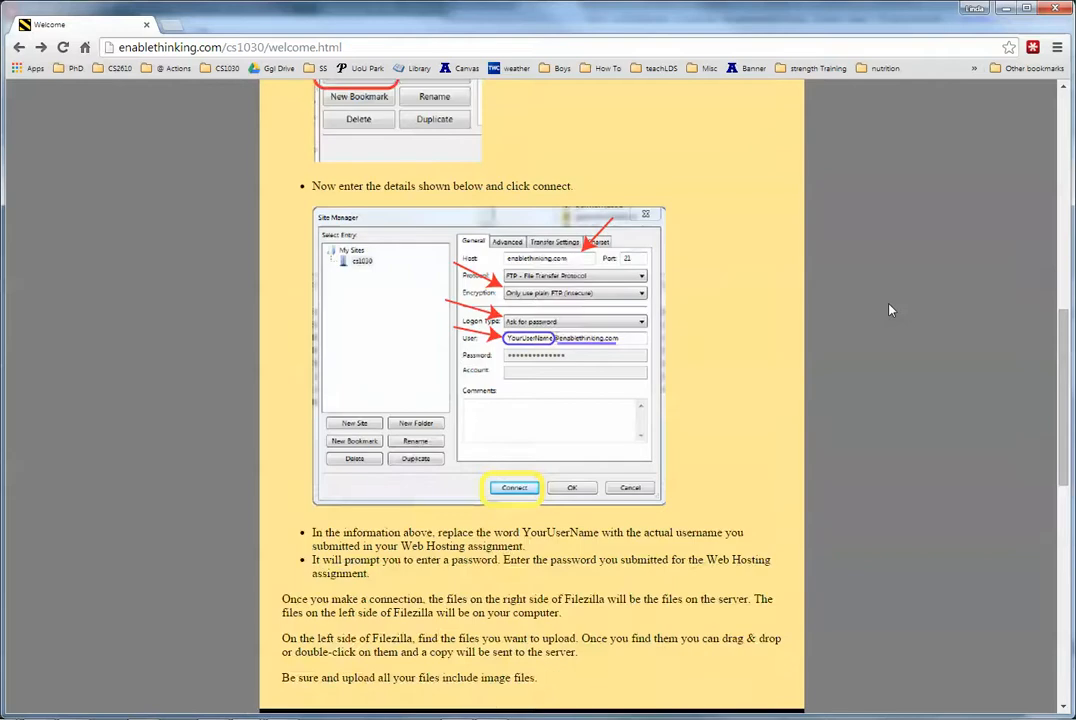
Step: Return to the start of the upload instructions page and switch to FileZilla
{"action": "scroll", "coordinate": [890, 310], "scroll_direction": "up", "scroll_amount": 13}
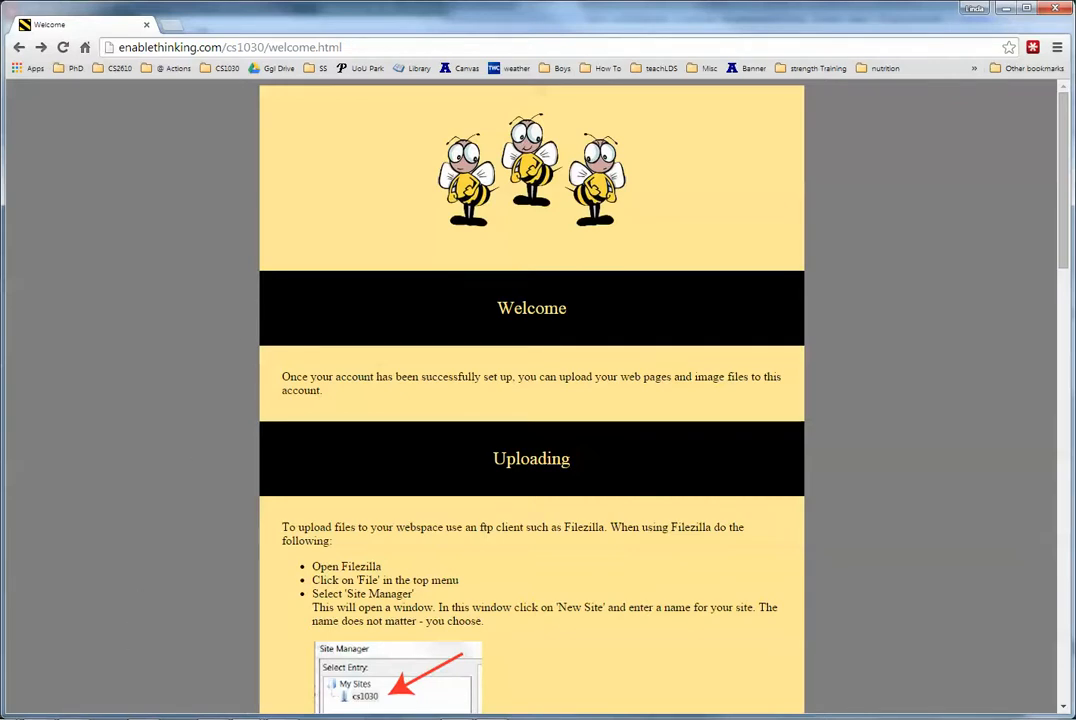
{"action": "mouse_move", "coordinate": [32, 719]}
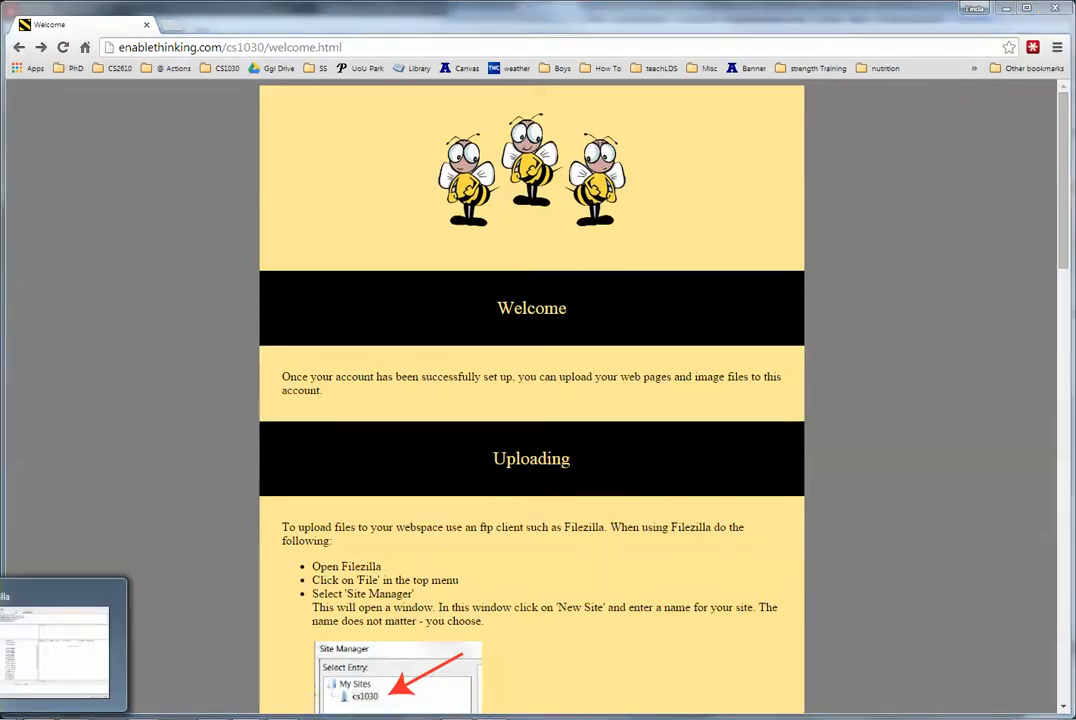
{"action": "left_click", "coordinate": [32, 719]}
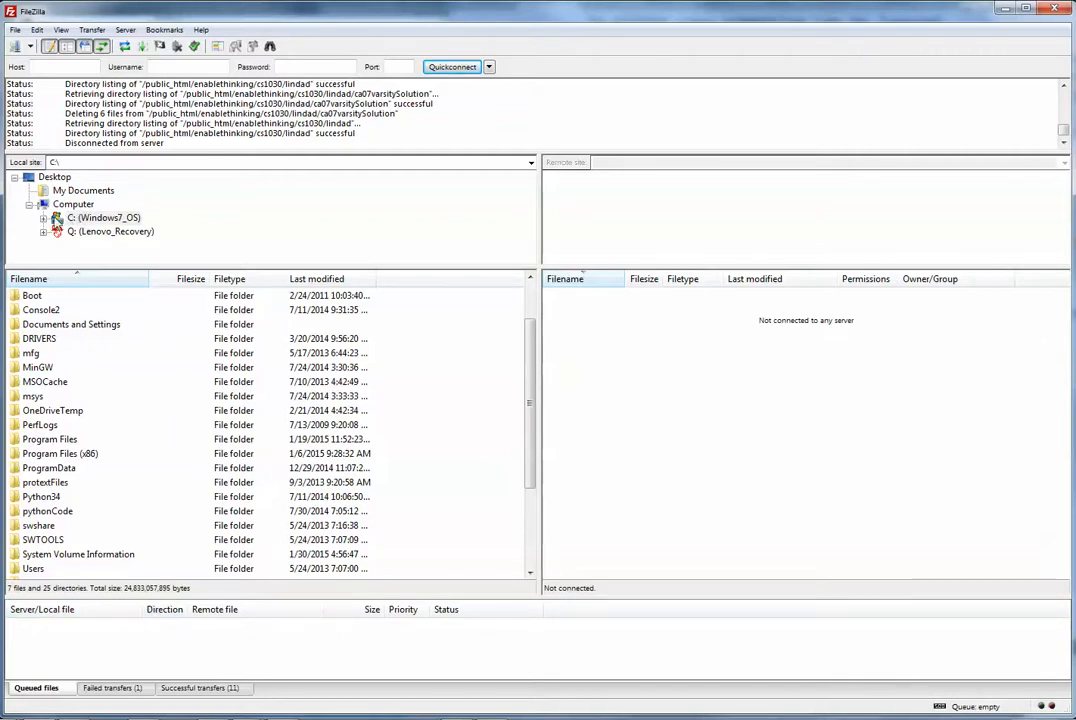
Step: Expand the local C: drive down through Users and the user's profile folder to the contents of Dropbox
{"action": "left_click", "coordinate": [43, 221]}
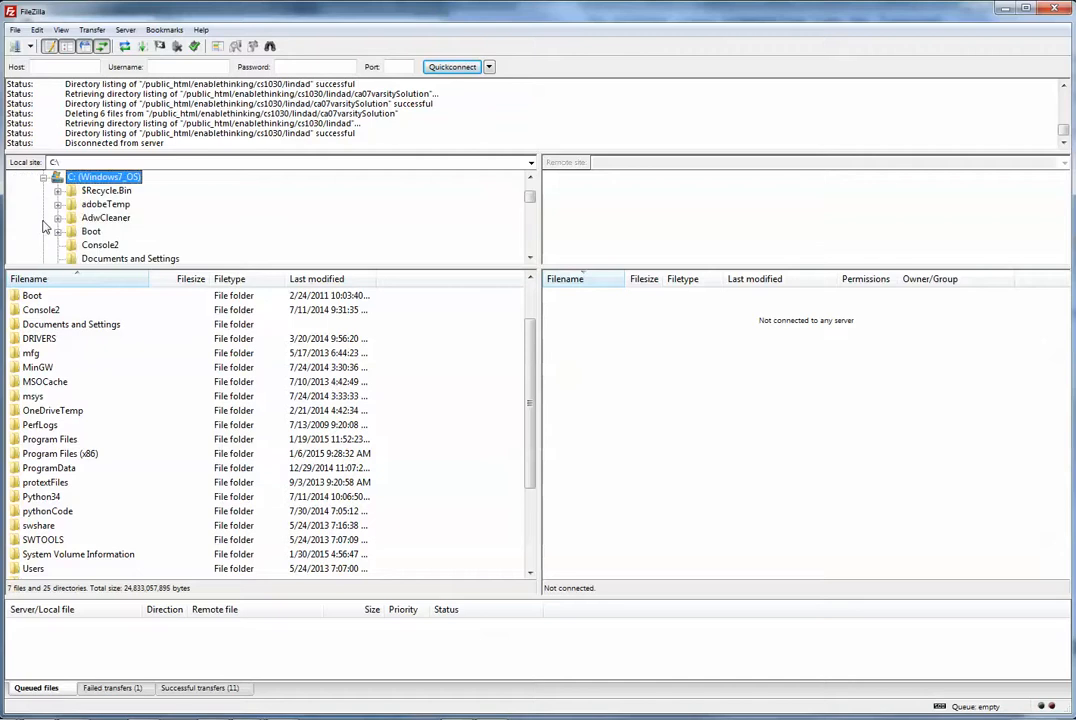
{"action": "scroll", "coordinate": [70, 224], "scroll_direction": "down", "scroll_amount": 3}
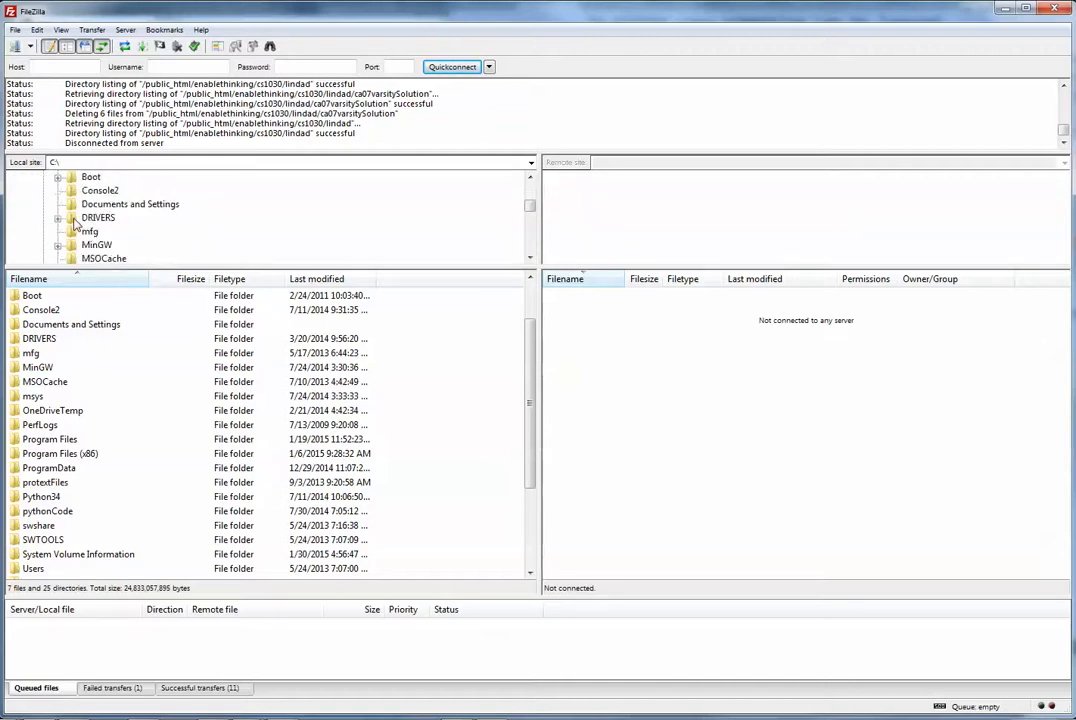
{"action": "scroll", "coordinate": [73, 224], "scroll_direction": "down", "scroll_amount": 4}
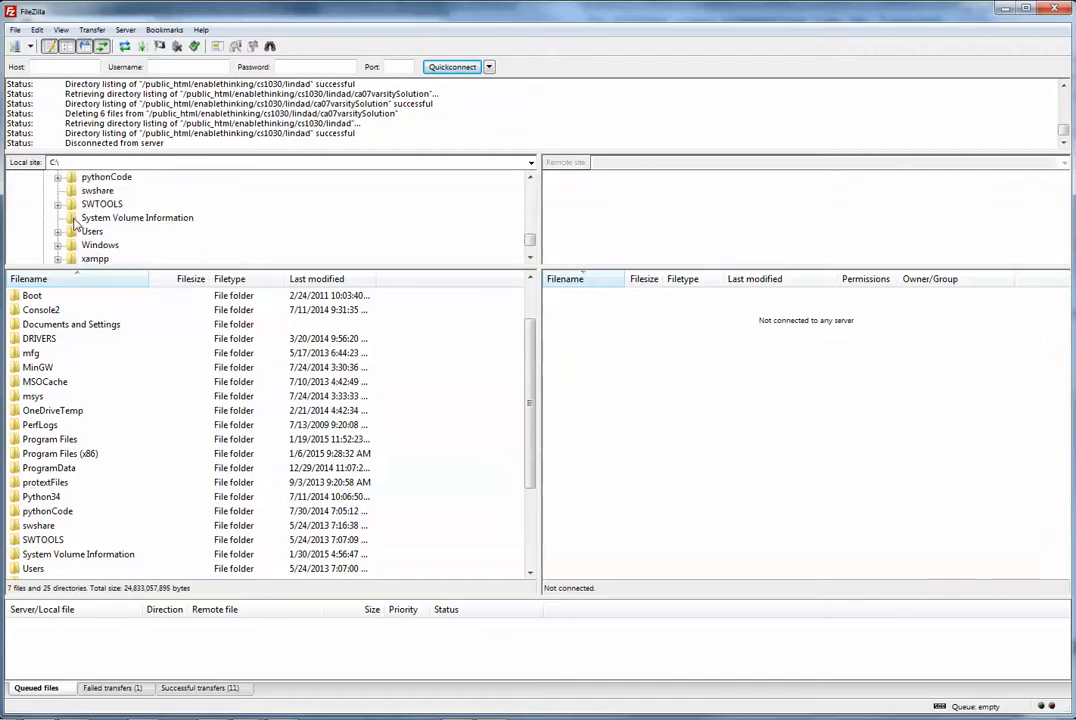
{"action": "left_click", "coordinate": [58, 231]}
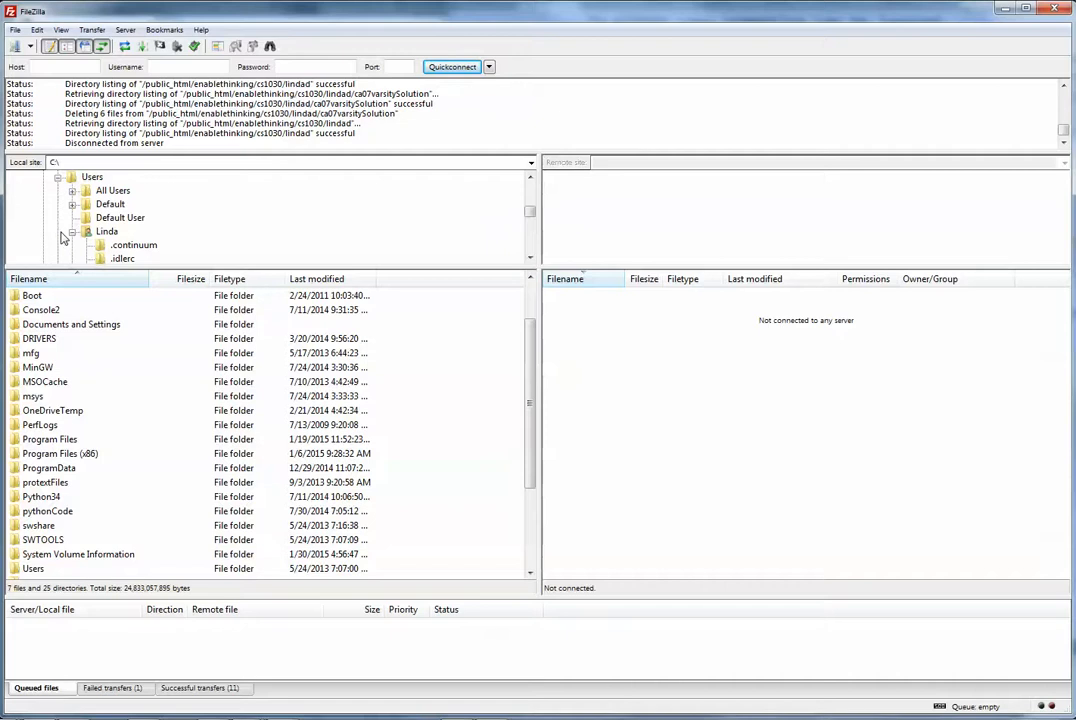
{"action": "scroll", "coordinate": [60, 238], "scroll_direction": "down", "scroll_amount": 1}
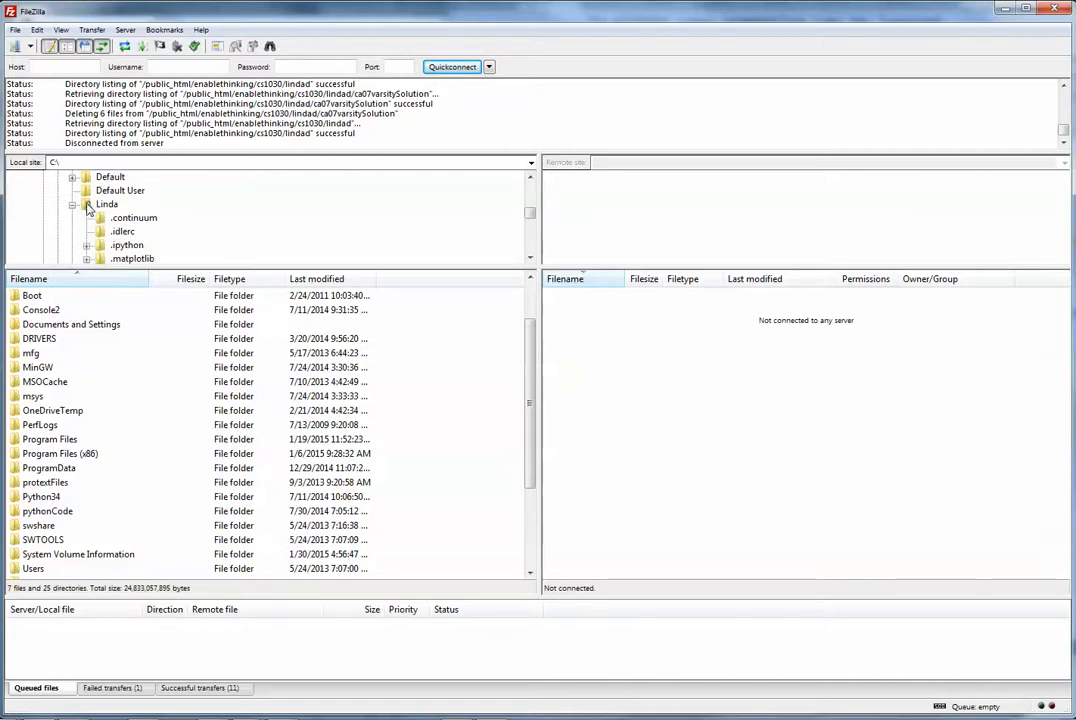
{"action": "scroll", "coordinate": [74, 212], "scroll_direction": "down", "scroll_amount": 1}
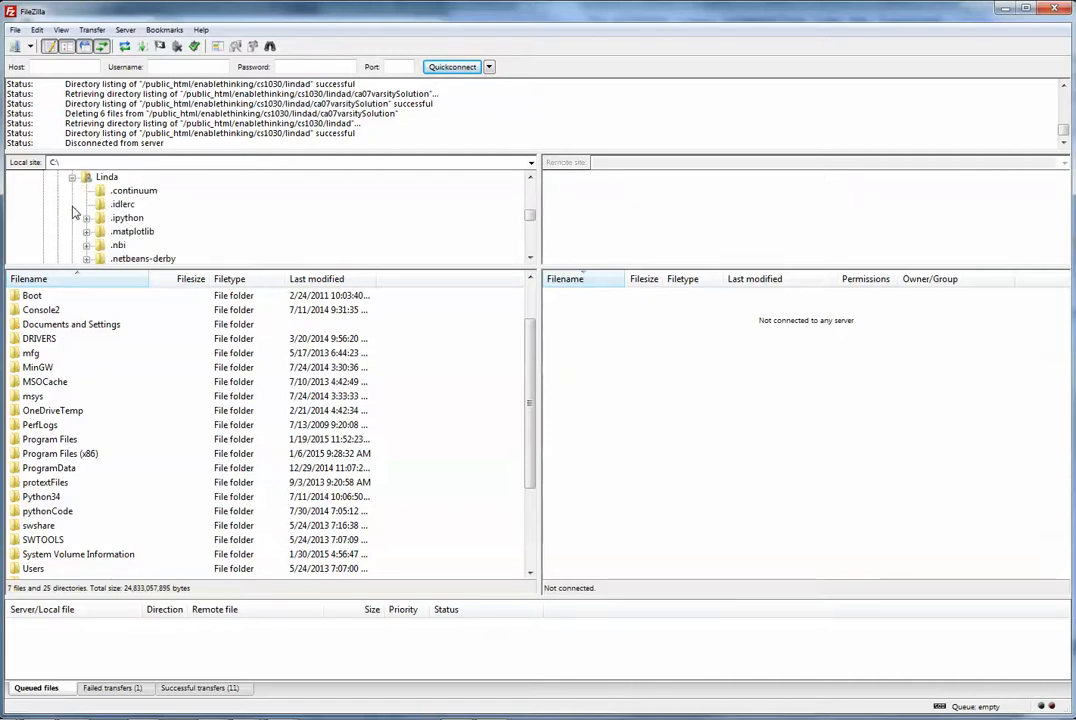
{"action": "scroll", "coordinate": [73, 212], "scroll_direction": "down", "scroll_amount": 6}
{"action": "scroll", "coordinate": [73, 212], "scroll_direction": "down", "scroll_amount": 1}
{"action": "left_click", "coordinate": [87, 218]}
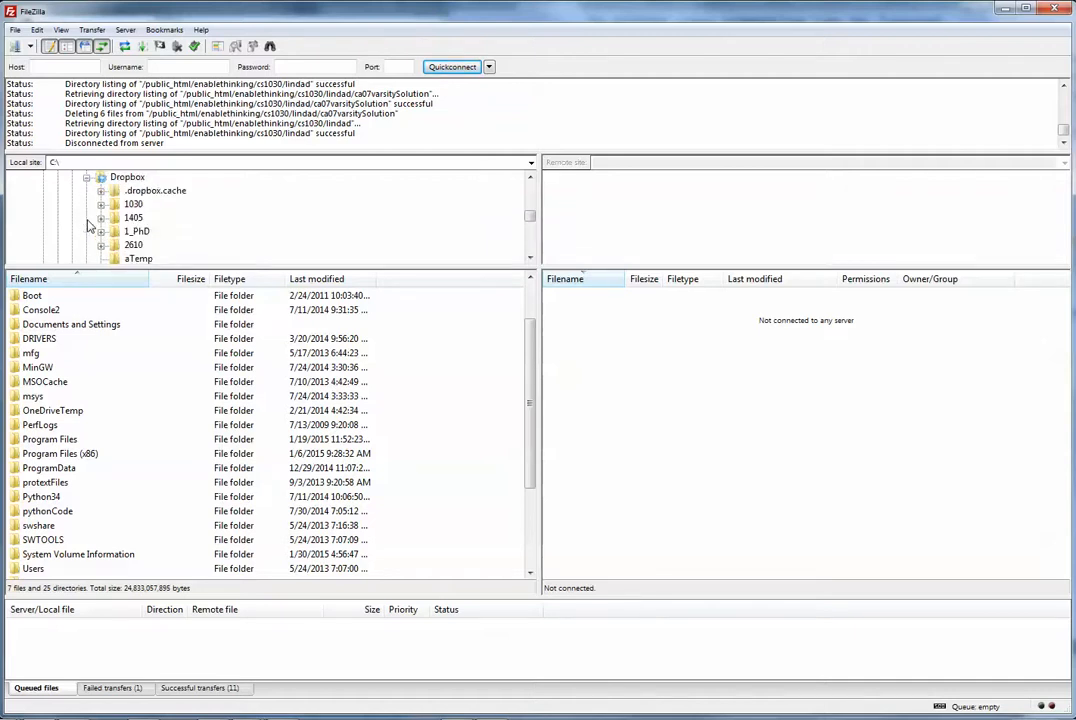
Step: Open the local folder 1030\assignments\Solutions\hw06 inside Dropbox
{"action": "left_click", "coordinate": [101, 204]}
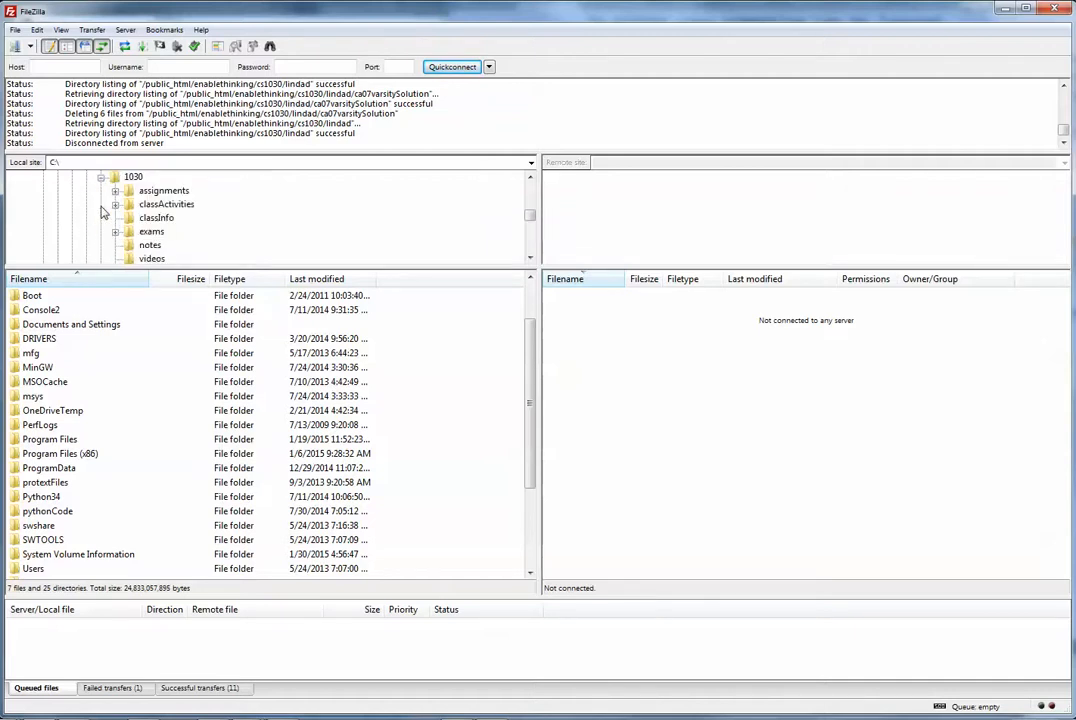
{"action": "left_click", "coordinate": [115, 190]}
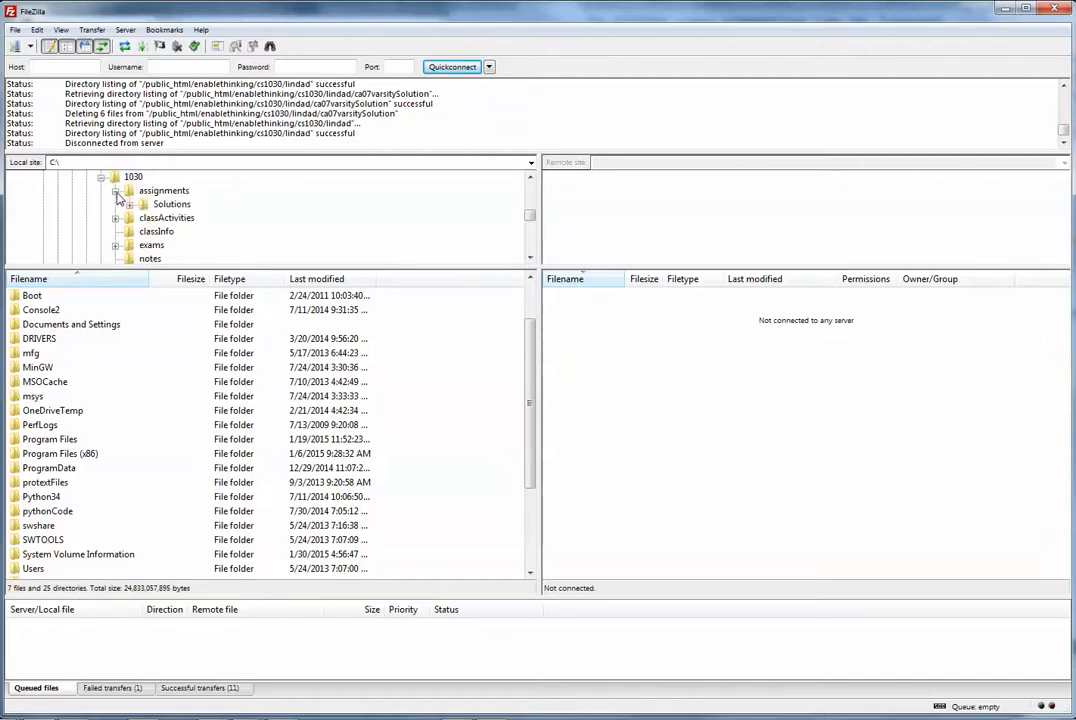
{"action": "left_click", "coordinate": [129, 204]}
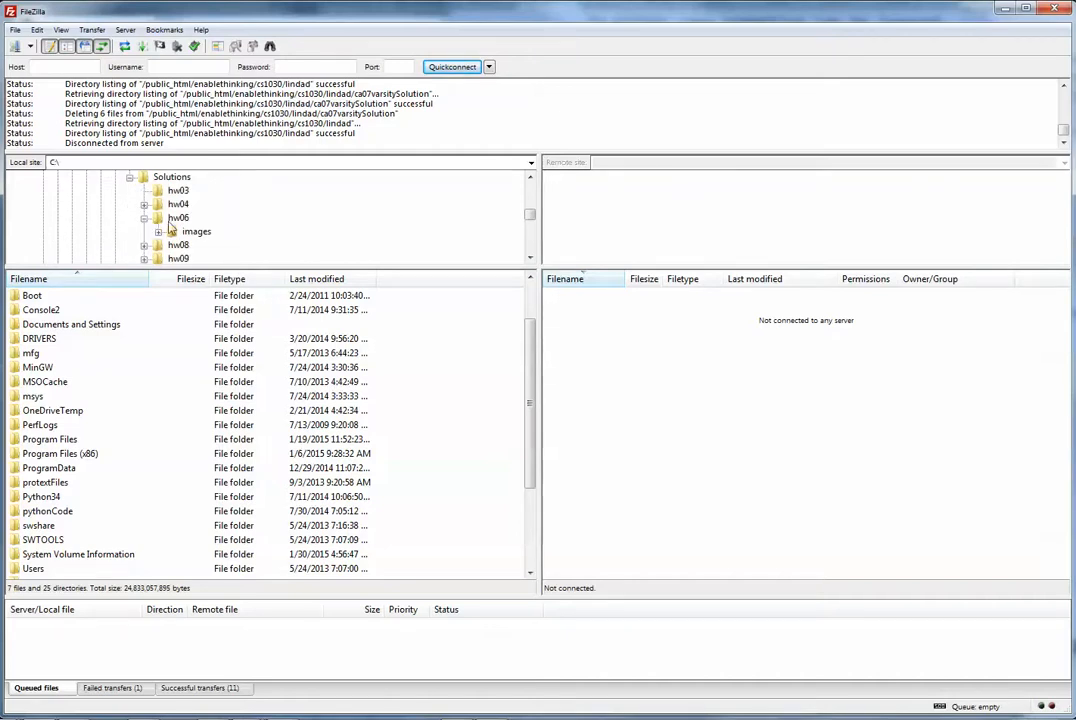
{"action": "left_click", "coordinate": [184, 220]}
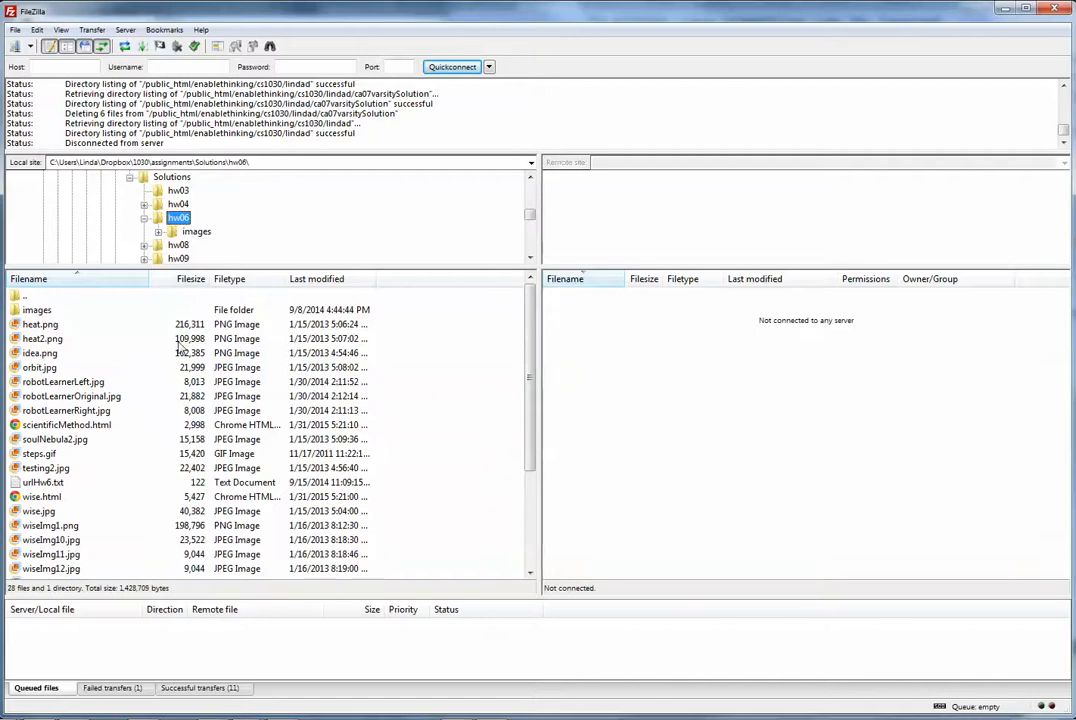
Step: Look through the web pages and image files in the local hw06 folder
{"action": "scroll", "coordinate": [168, 361], "scroll_direction": "down", "scroll_amount": 2}
{"action": "scroll", "coordinate": [118, 340], "scroll_direction": "up", "scroll_amount": 1}
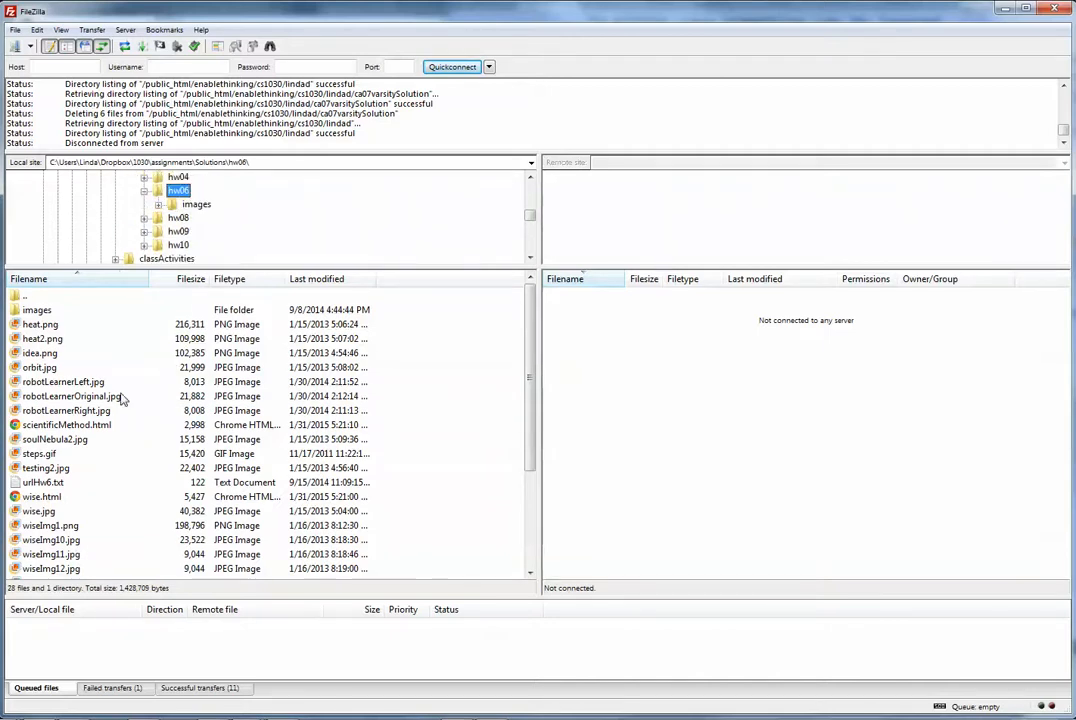
{"action": "left_click", "coordinate": [140, 455]}
{"action": "scroll", "coordinate": [152, 464], "scroll_direction": "down", "scroll_amount": 4}
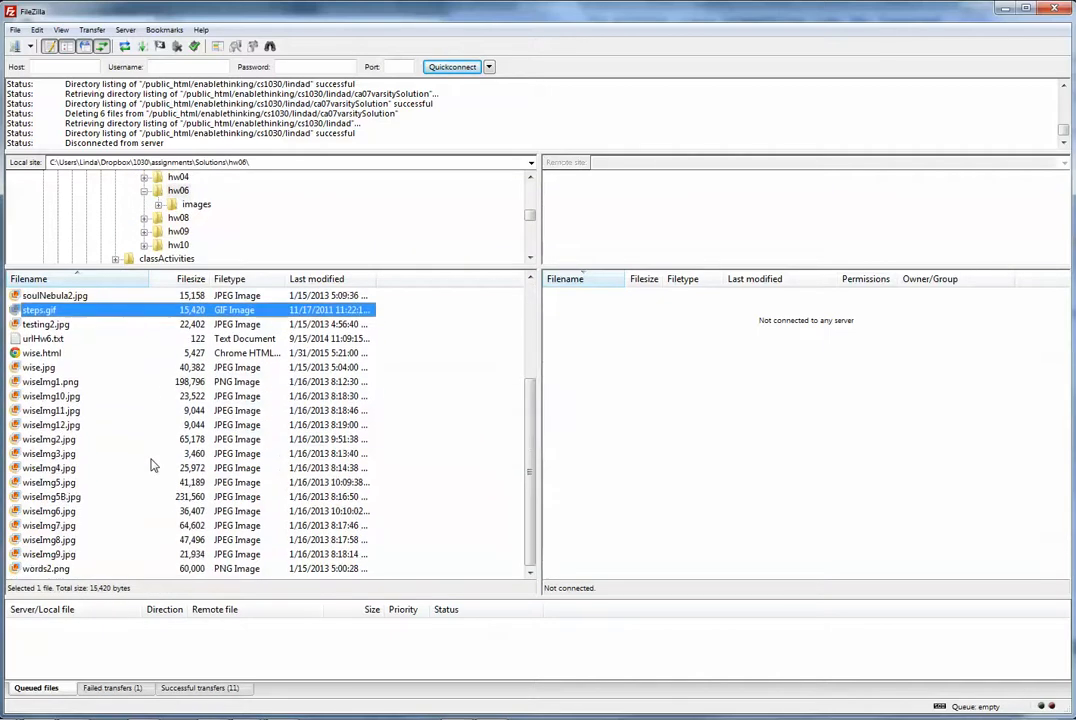
{"action": "scroll", "coordinate": [152, 464], "scroll_direction": "up", "scroll_amount": 4}
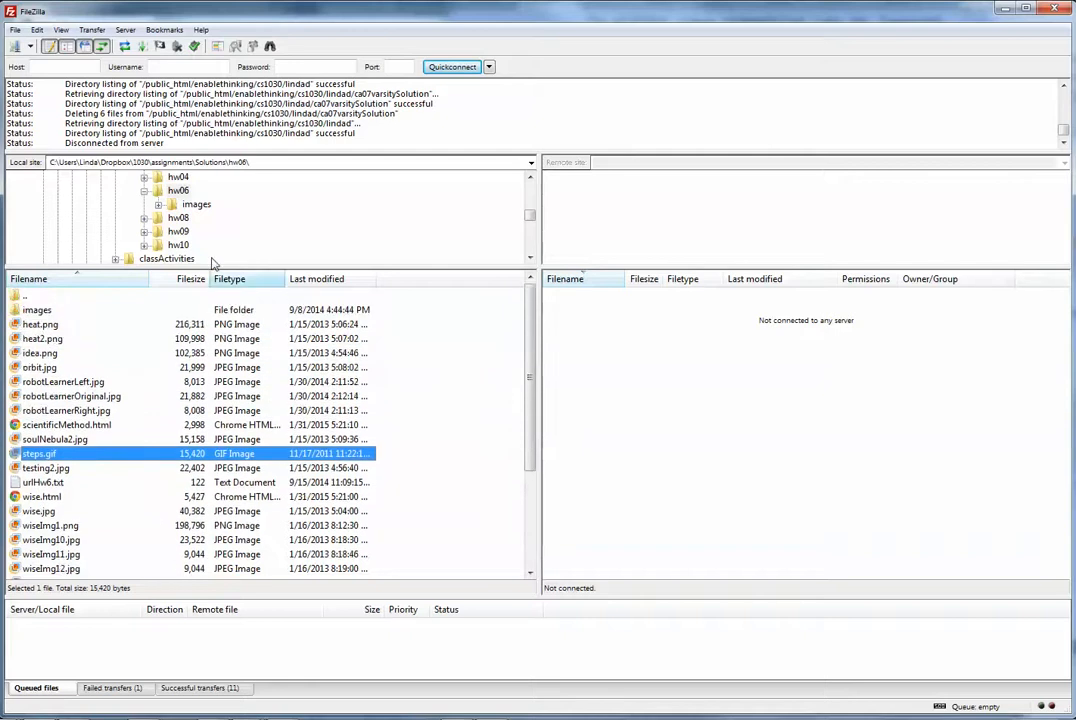
{"action": "left_click", "coordinate": [184, 192]}
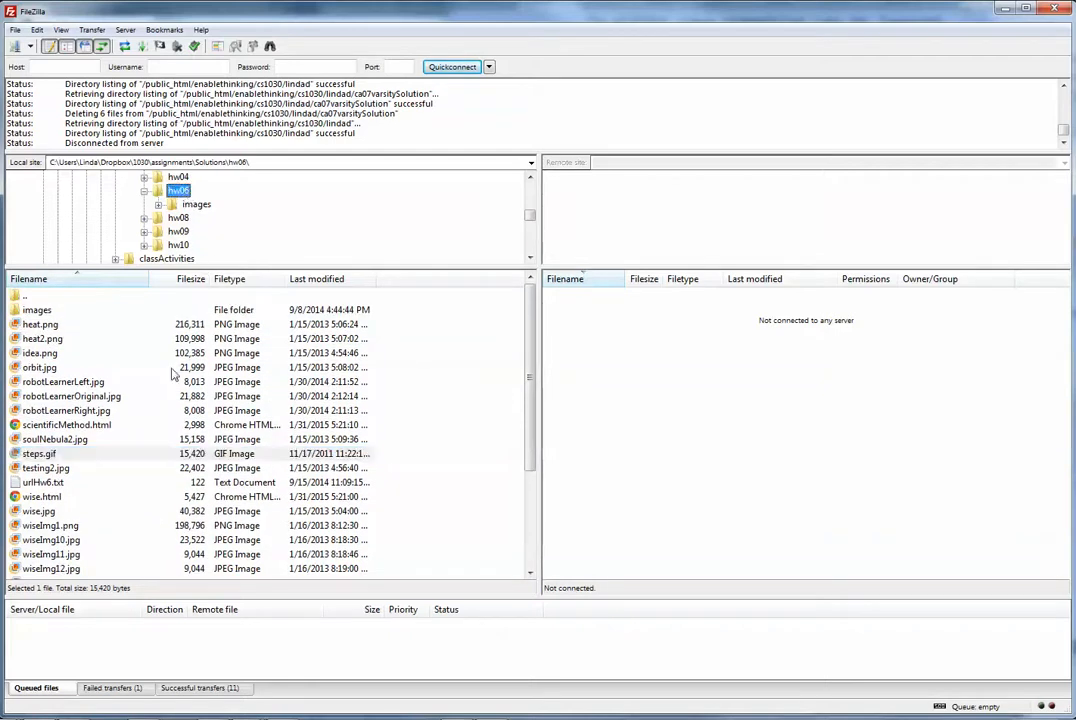
{"action": "scroll", "coordinate": [152, 428], "scroll_direction": "down", "scroll_amount": 2}
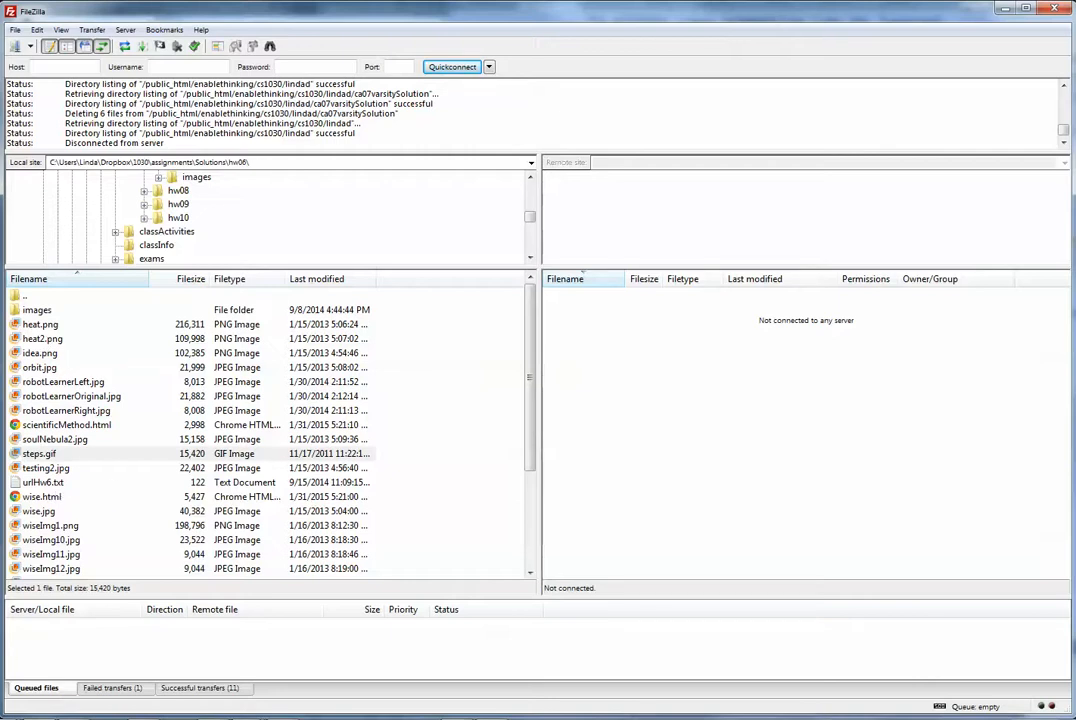
Step: Switch to Windows Explorer, browse to Dropbox\1030\assignments\Solutions\hw06 and display the folder's full path
{"action": "left_click", "coordinate": [52, 714]}
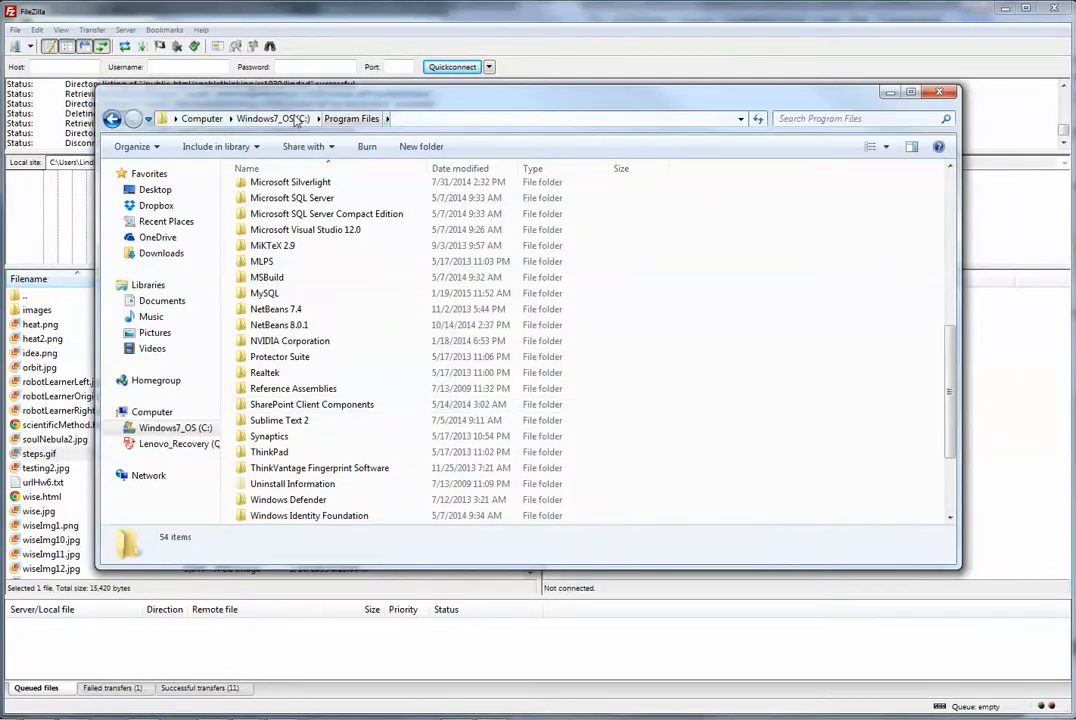
{"action": "left_click", "coordinate": [176, 208]}
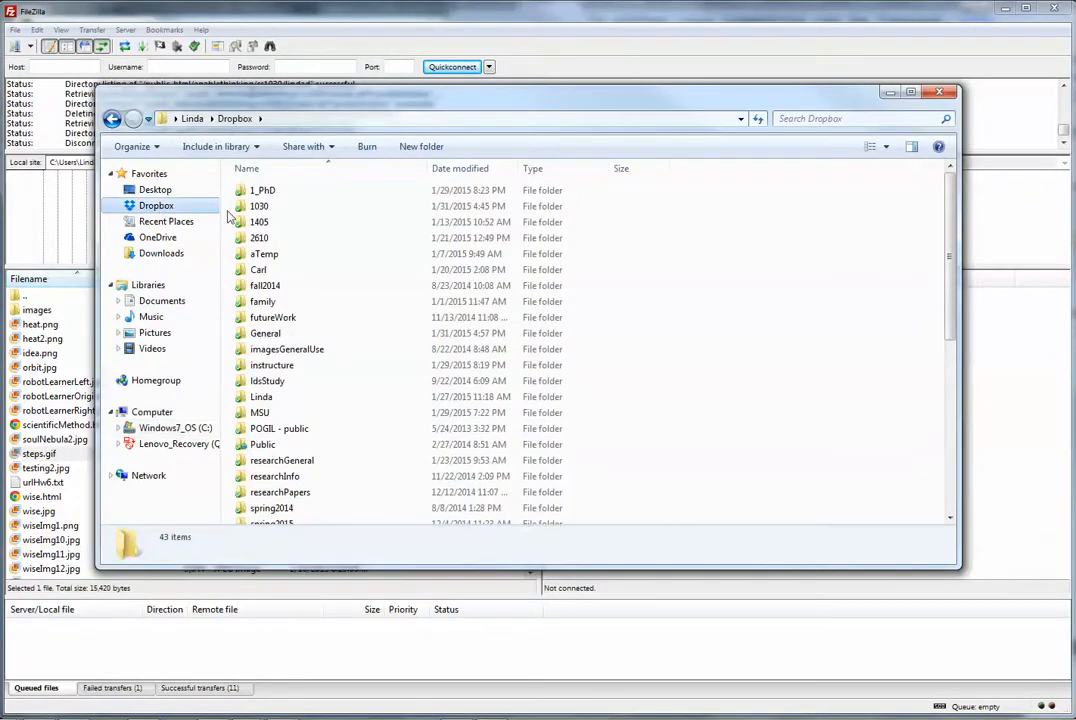
{"action": "double_click", "coordinate": [258, 207]}
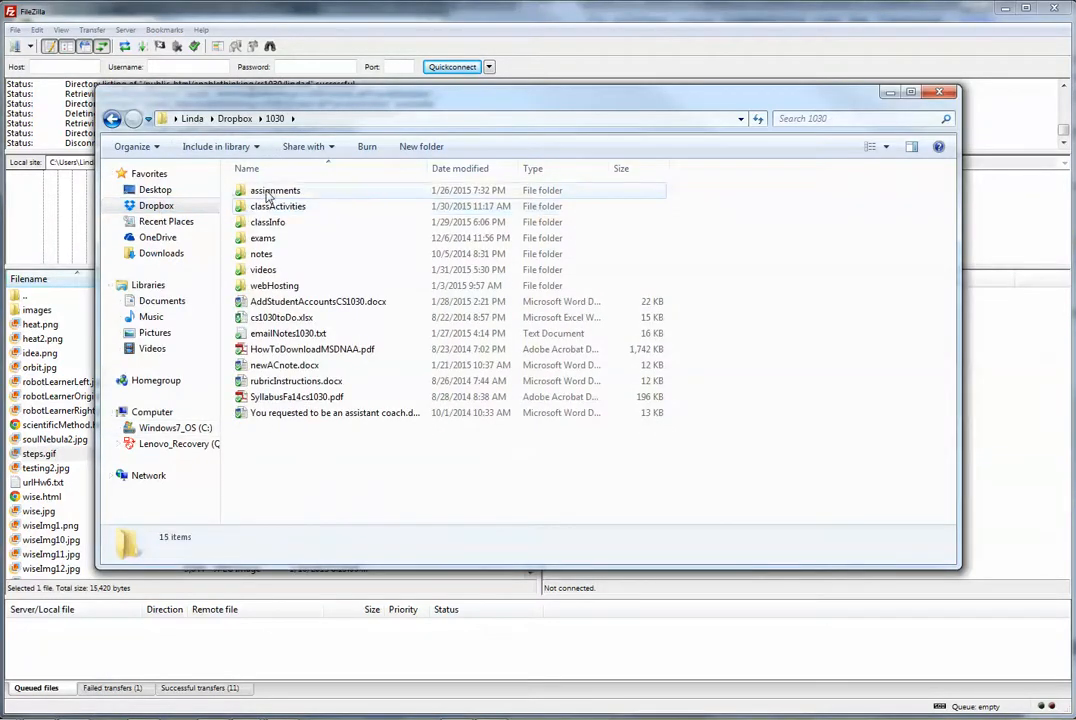
{"action": "double_click", "coordinate": [268, 192]}
{"action": "double_click", "coordinate": [264, 191]}
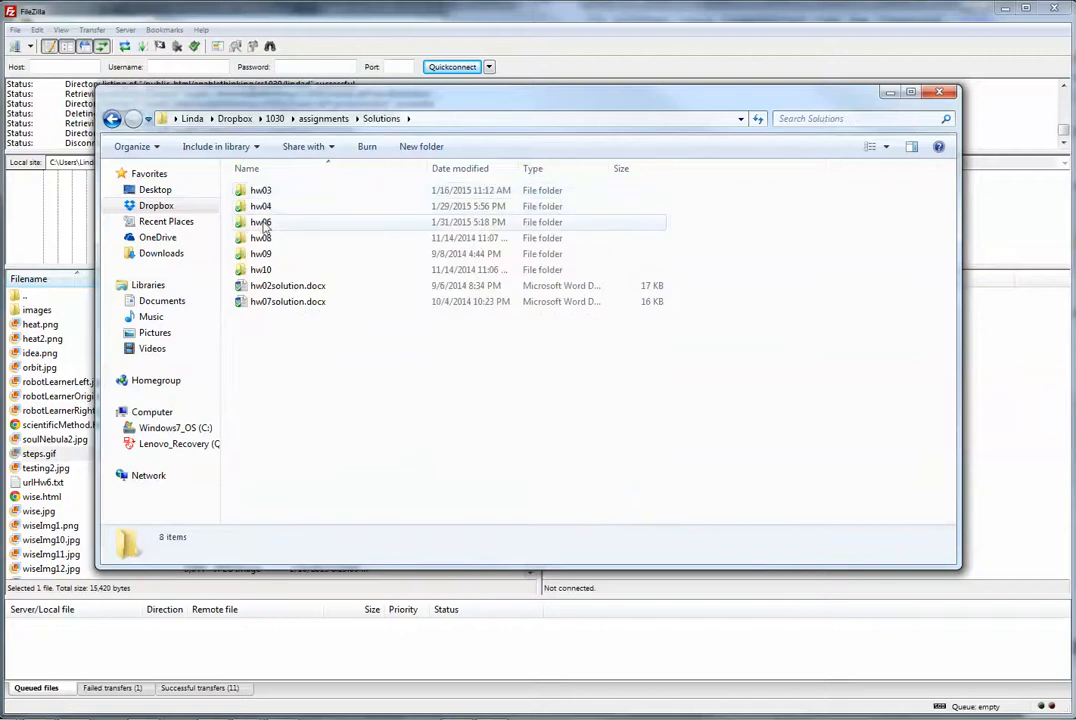
{"action": "double_click", "coordinate": [262, 222]}
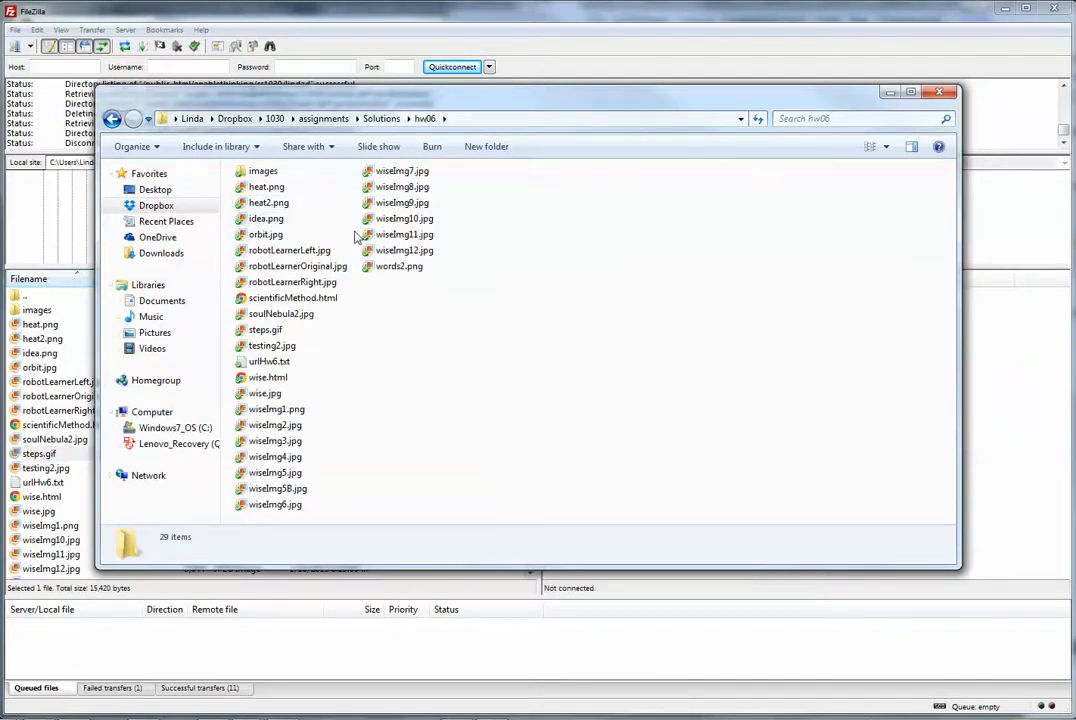
{"action": "left_click", "coordinate": [458, 117]}
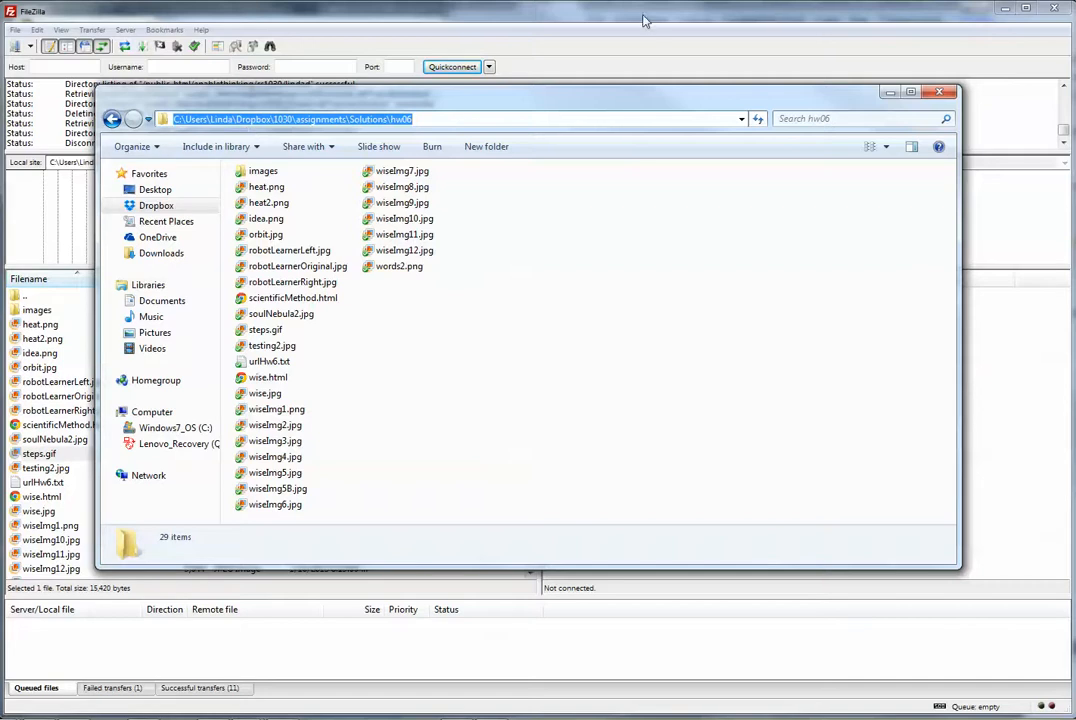
Step: Switch back to FileZilla and create a new site named cs1030 in the Site Manager
{"action": "left_click", "coordinate": [642, 46]}
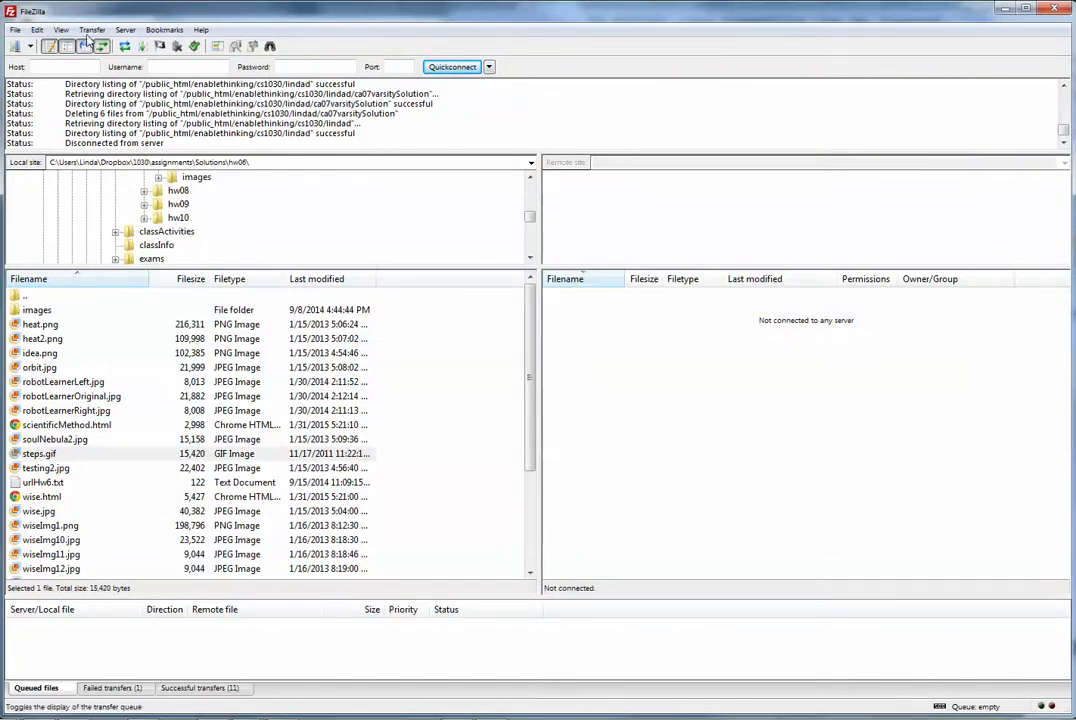
{"action": "left_click", "coordinate": [16, 31]}
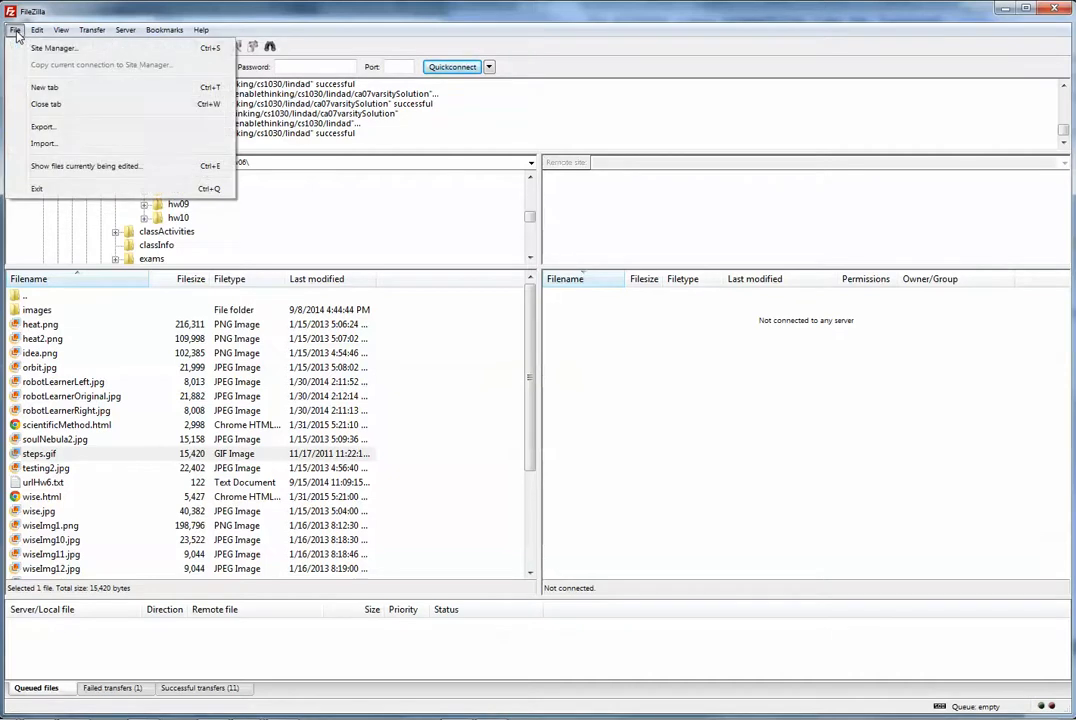
{"action": "left_click", "coordinate": [48, 49]}
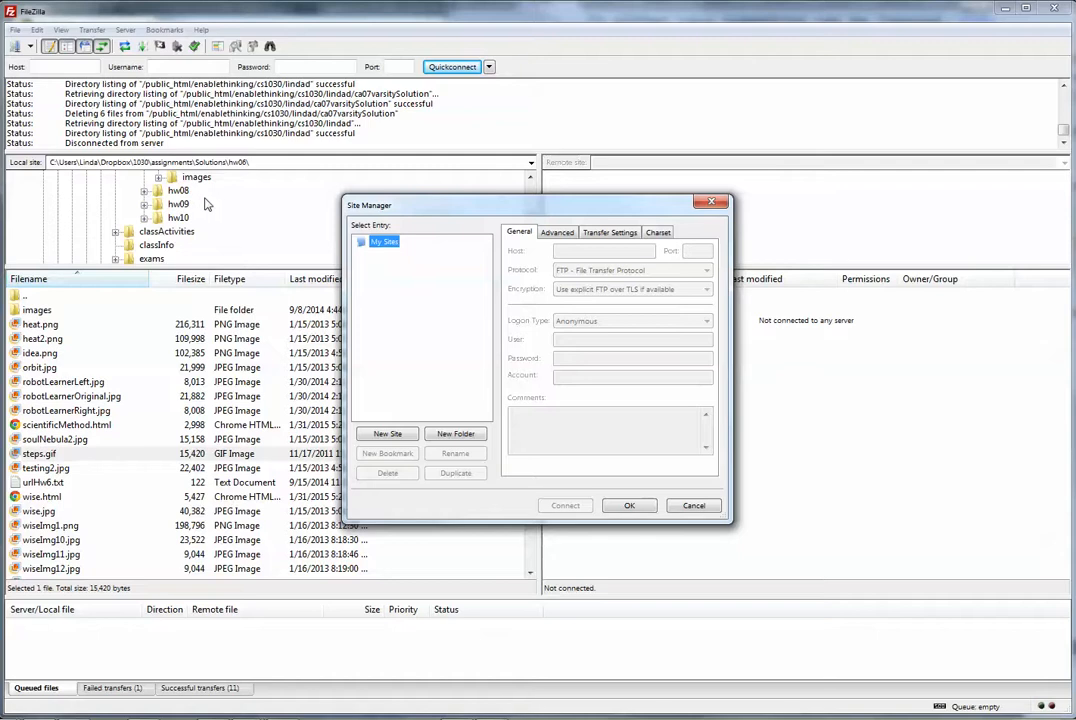
{"action": "left_click", "coordinate": [398, 440]}
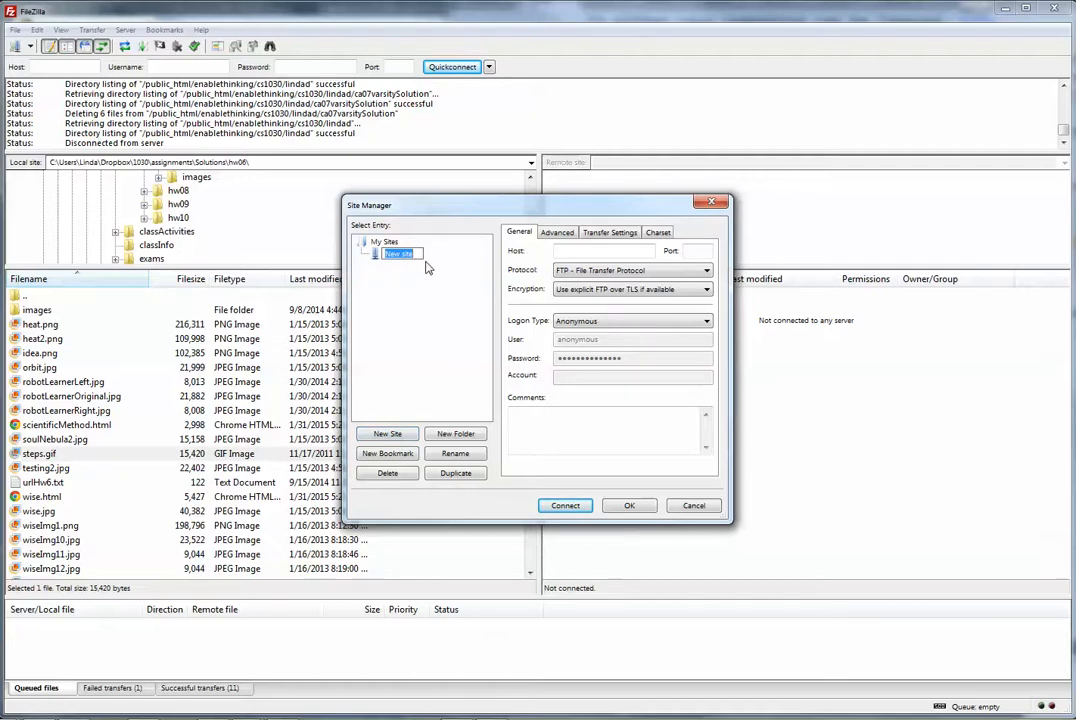
{"action": "type", "text": "cs1030"}
{"action": "key", "text": "Return"}
Step: Set the cs1030 site's host to enablethinking.com and its port to 21
{"action": "left_click", "coordinate": [588, 249]}
{"action": "type", "text": "en"}
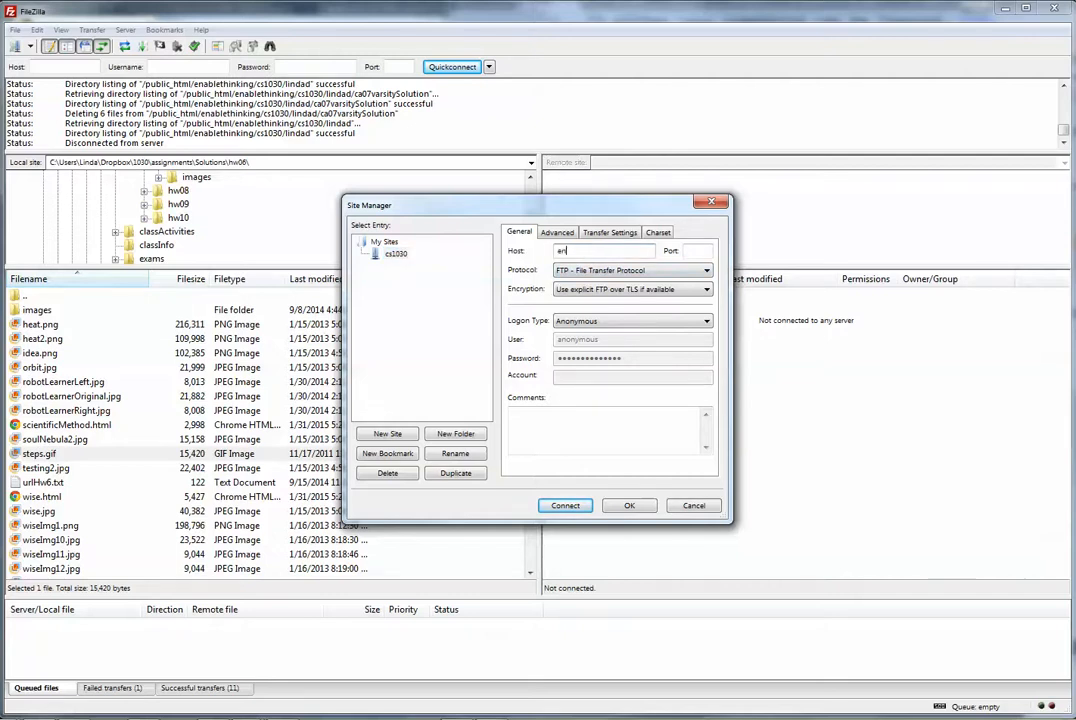
{"action": "type", "text": "ablethinking.com"}
{"action": "left_click", "coordinate": [689, 252]}
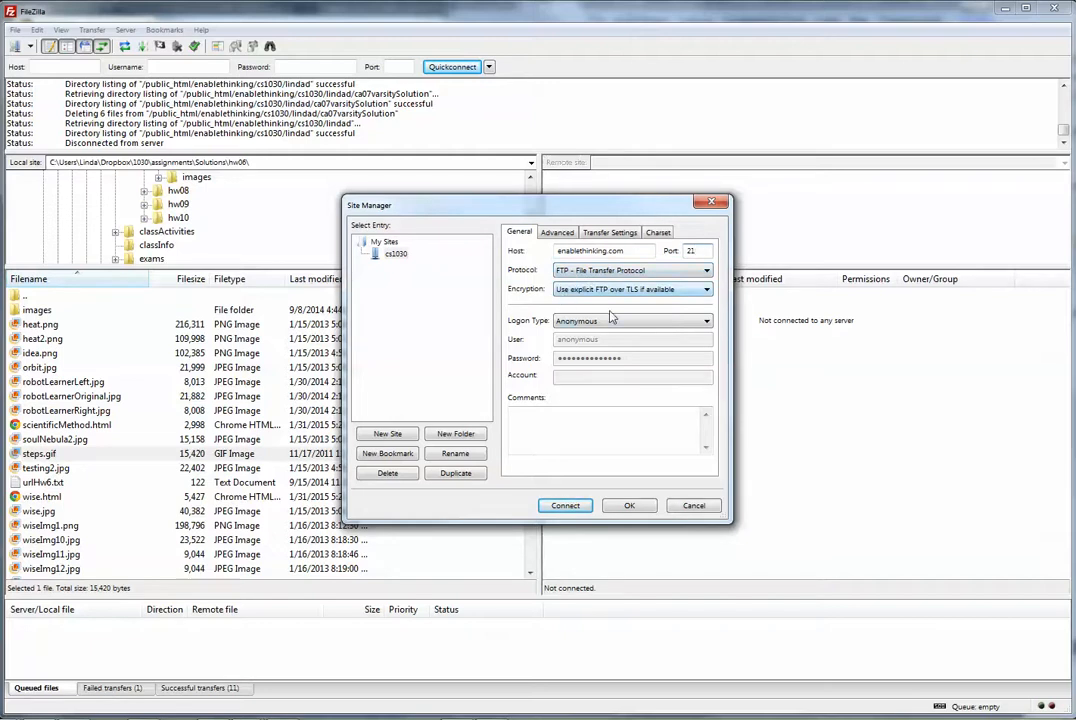
Step: Set the site's encryption to "Only use plain FTP (insecure)" and its logon type to "Ask for password"
{"action": "left_click", "coordinate": [707, 290]}
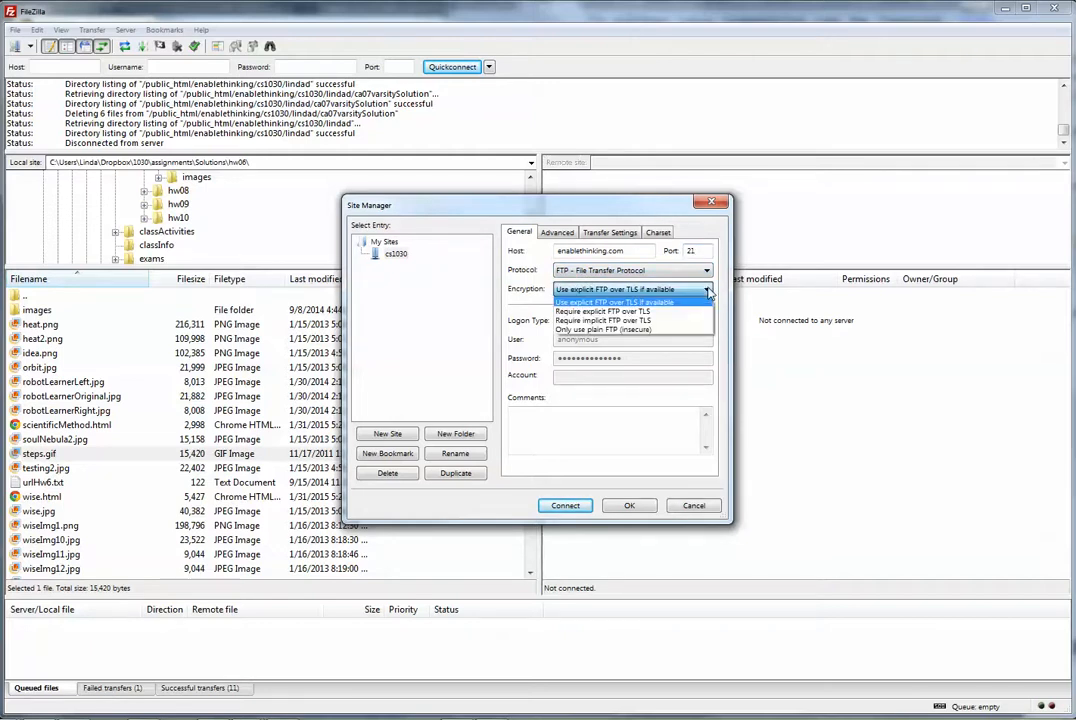
{"action": "left_click", "coordinate": [665, 331]}
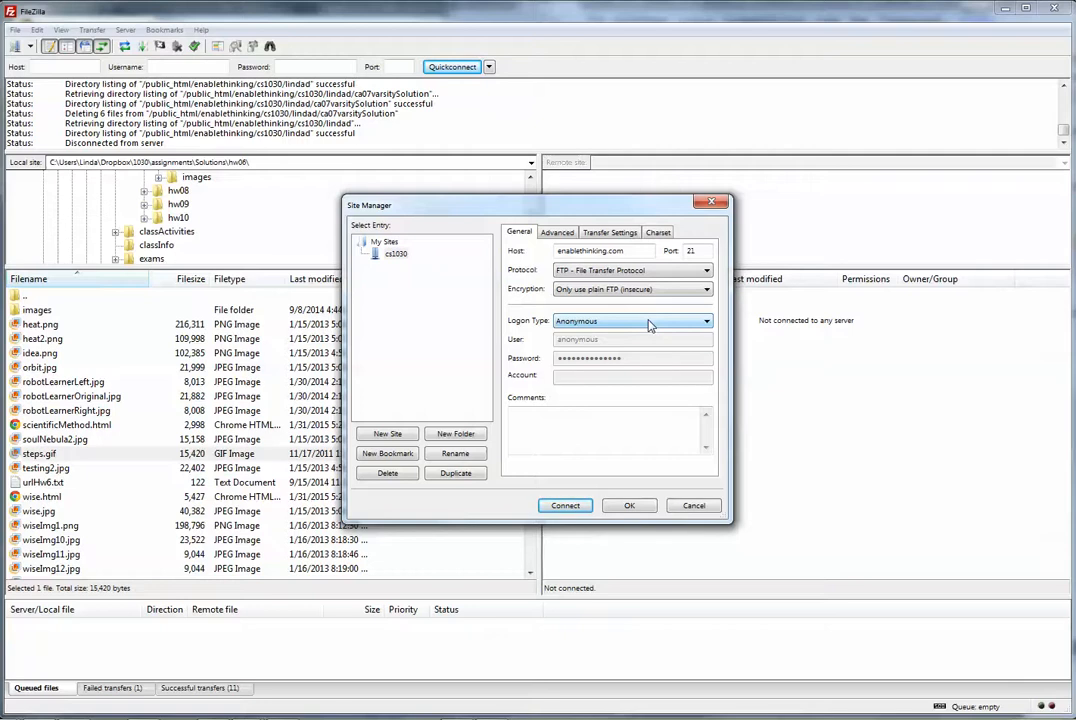
{"action": "left_click", "coordinate": [650, 323]}
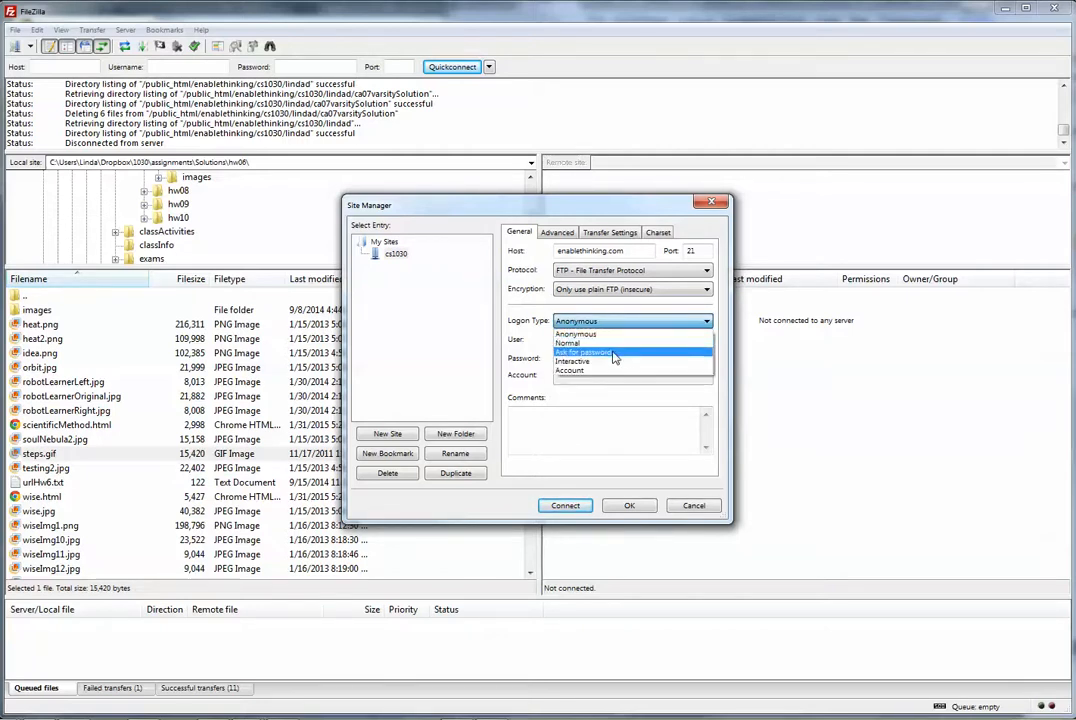
{"action": "left_click", "coordinate": [590, 352]}
Step: Replace the anonymous user with the account's user name, connect to the cs1030 site and enter the account password
{"action": "left_click", "coordinate": [610, 341]}
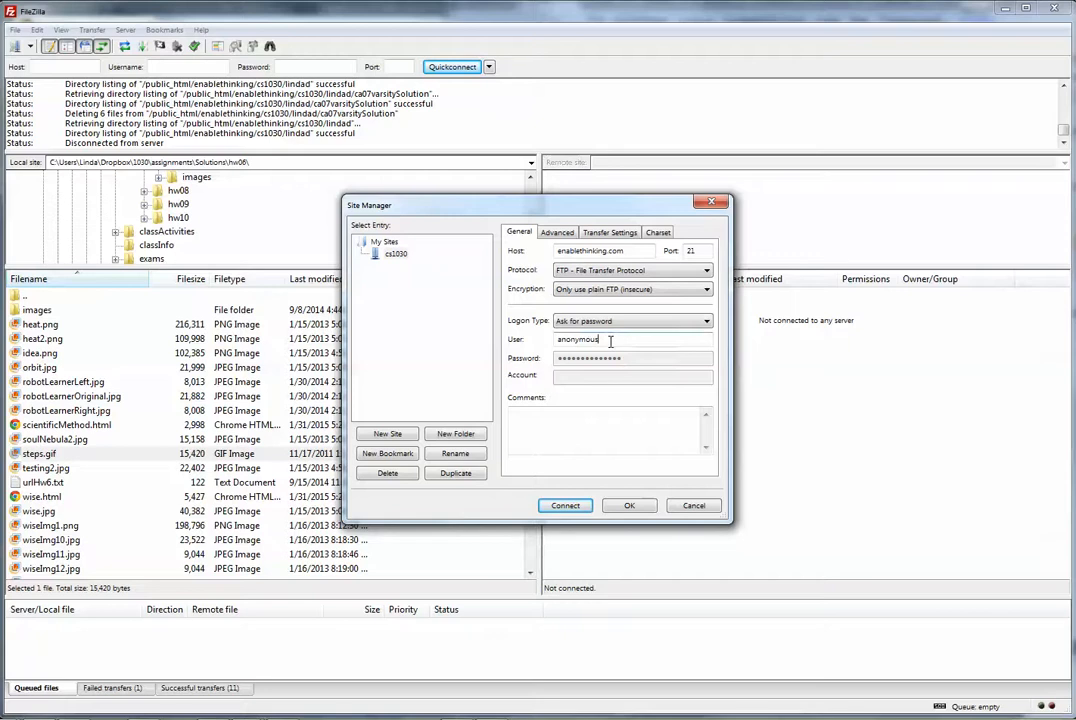
{"action": "left_click_drag", "start_coordinate": [594, 340], "coordinate": [518, 318]}
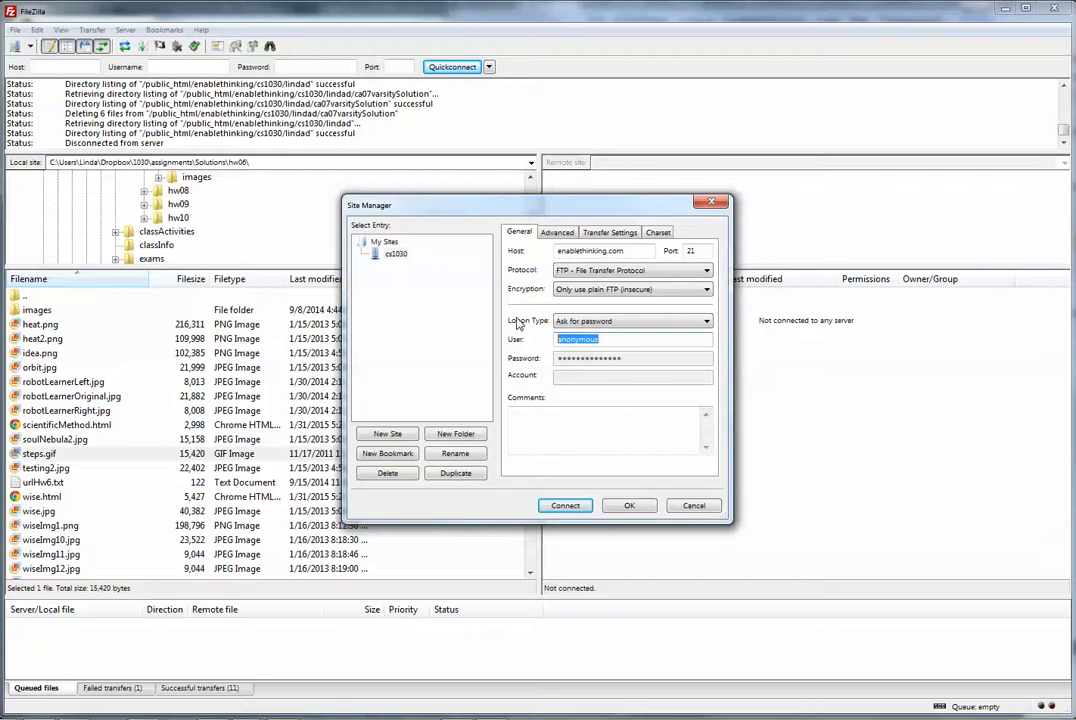
{"action": "key", "text": "BackSpace"}
{"action": "left_click", "coordinate": [565, 506]}
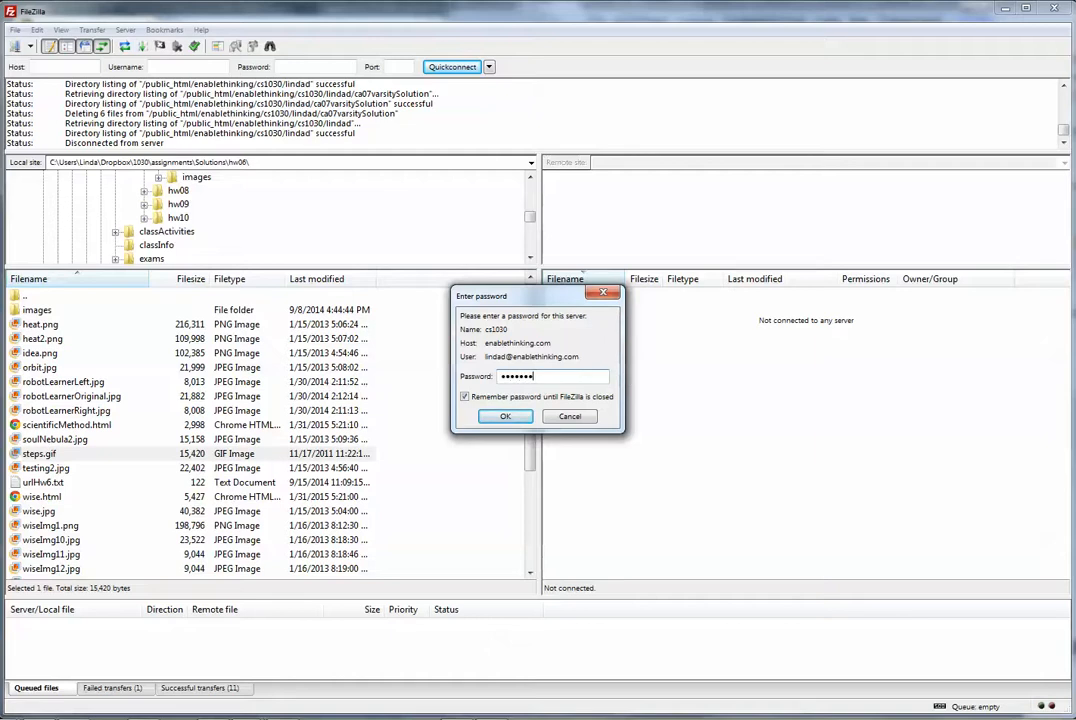
{"action": "left_click", "coordinate": [508, 417]}
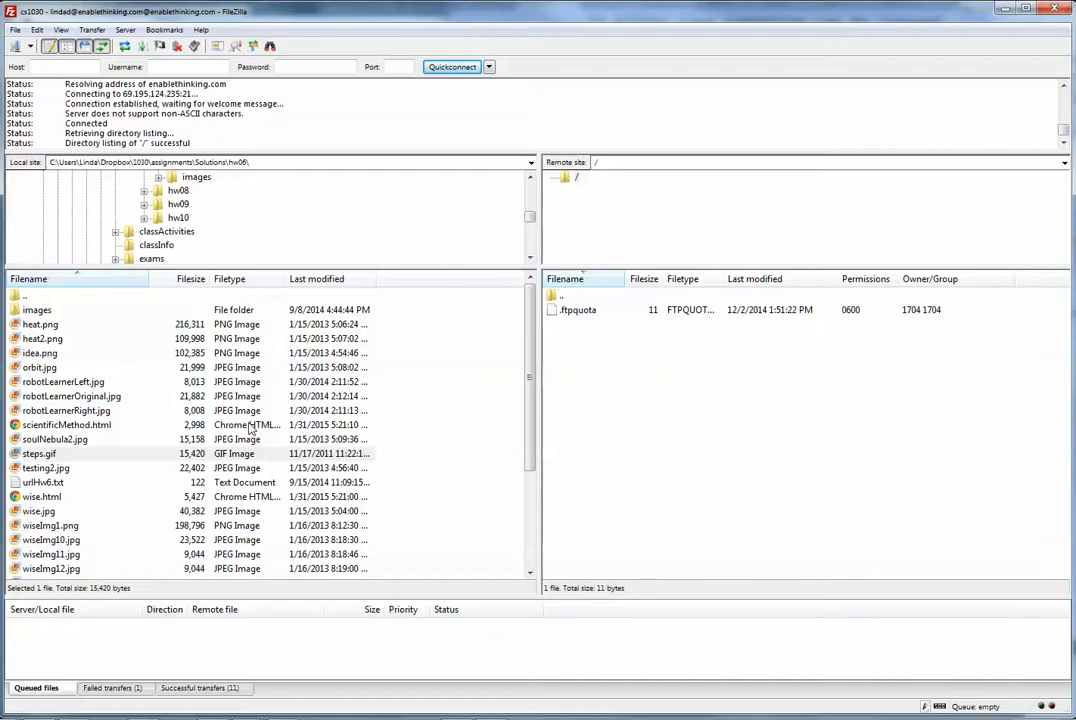
Step: Upload scientificMethod.html and wise.html from the local hw06 folder to the remote root folder
{"action": "right_click", "coordinate": [42, 428]}
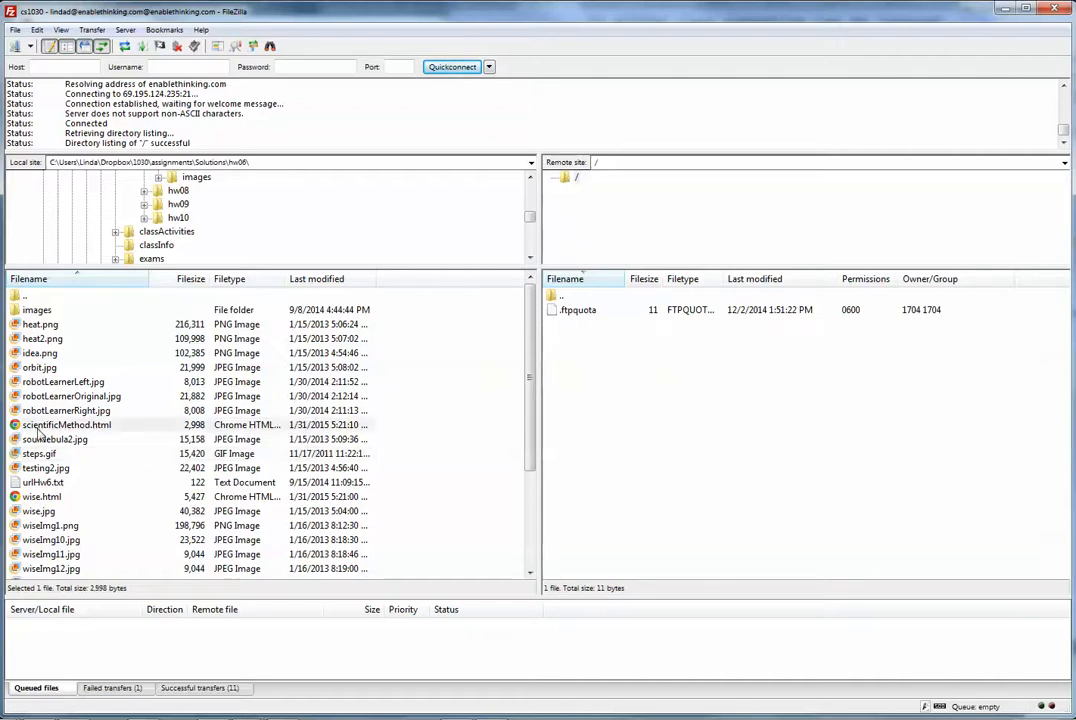
{"action": "left_click", "coordinate": [74, 440]}
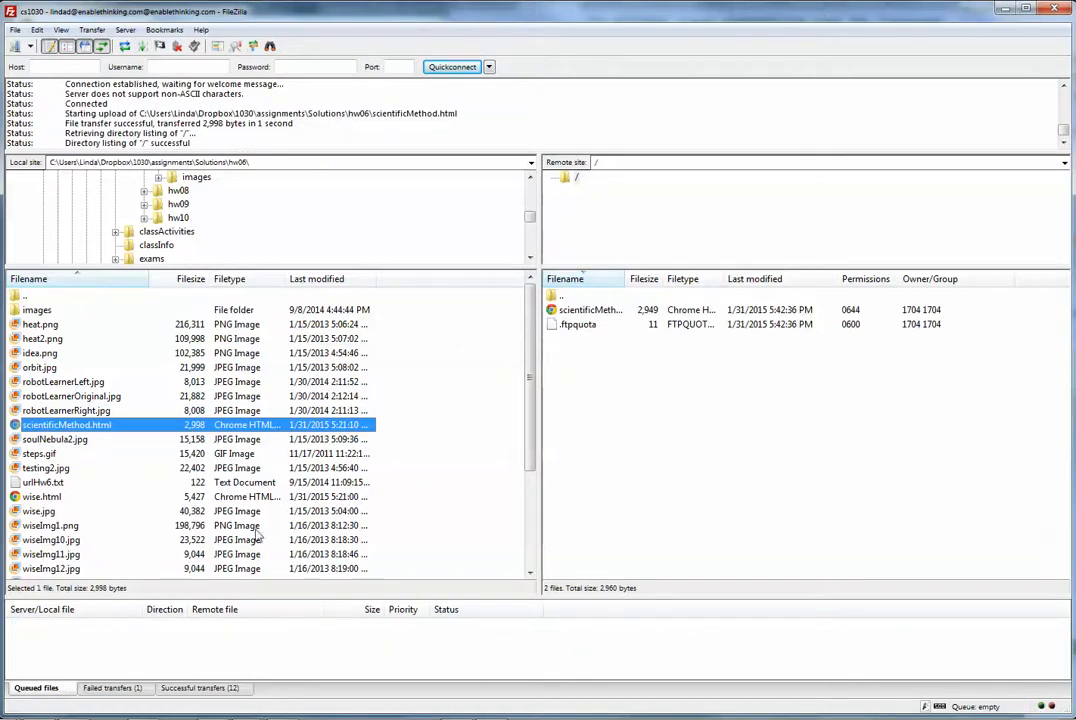
{"action": "left_click", "coordinate": [41, 498]}
{"action": "left_click_drag", "start_coordinate": [42, 503], "coordinate": [604, 359]}
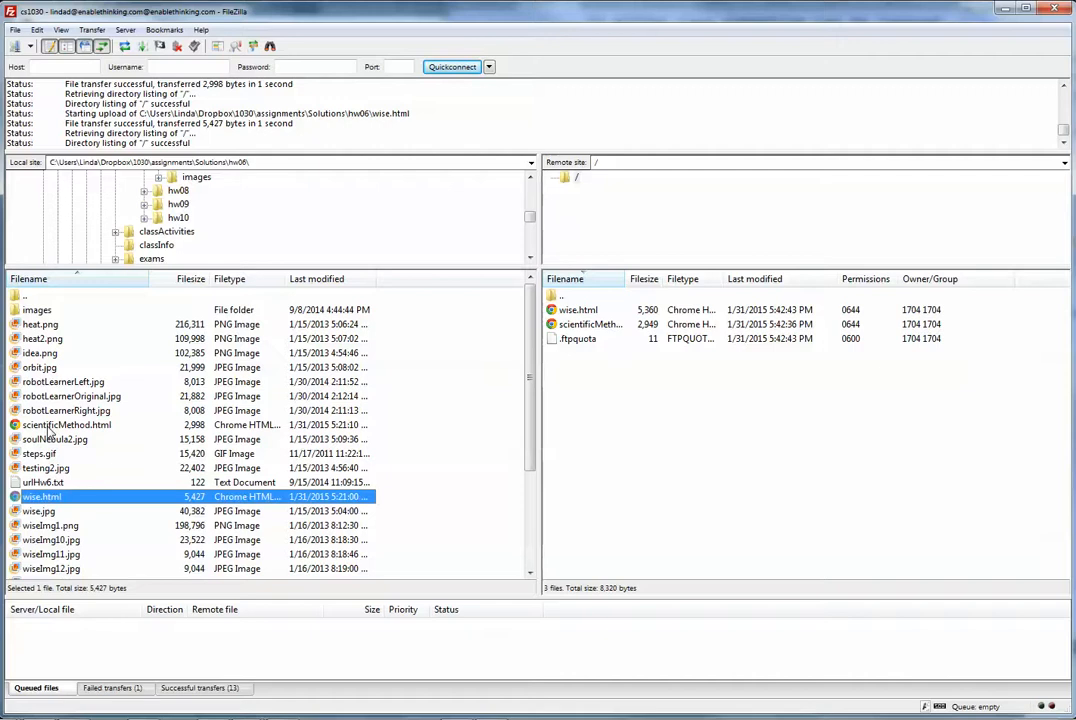
Step: Upload wise.html again, overwriting the copy already on the server
{"action": "left_click", "coordinate": [43, 498]}
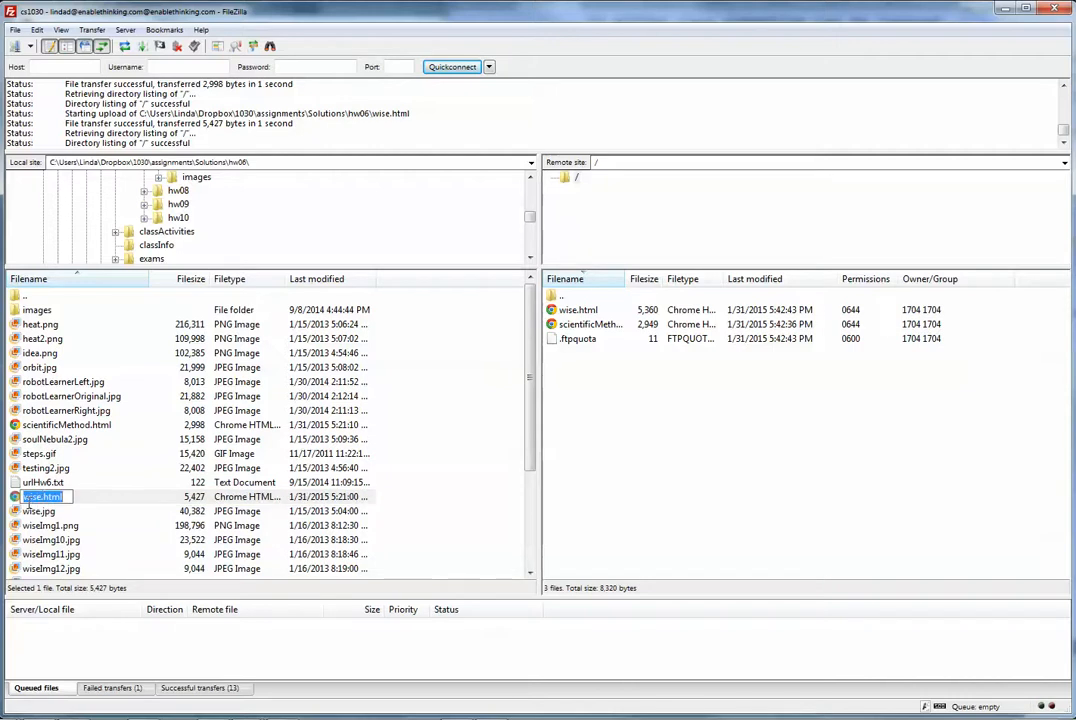
{"action": "key", "text": "Escape"}
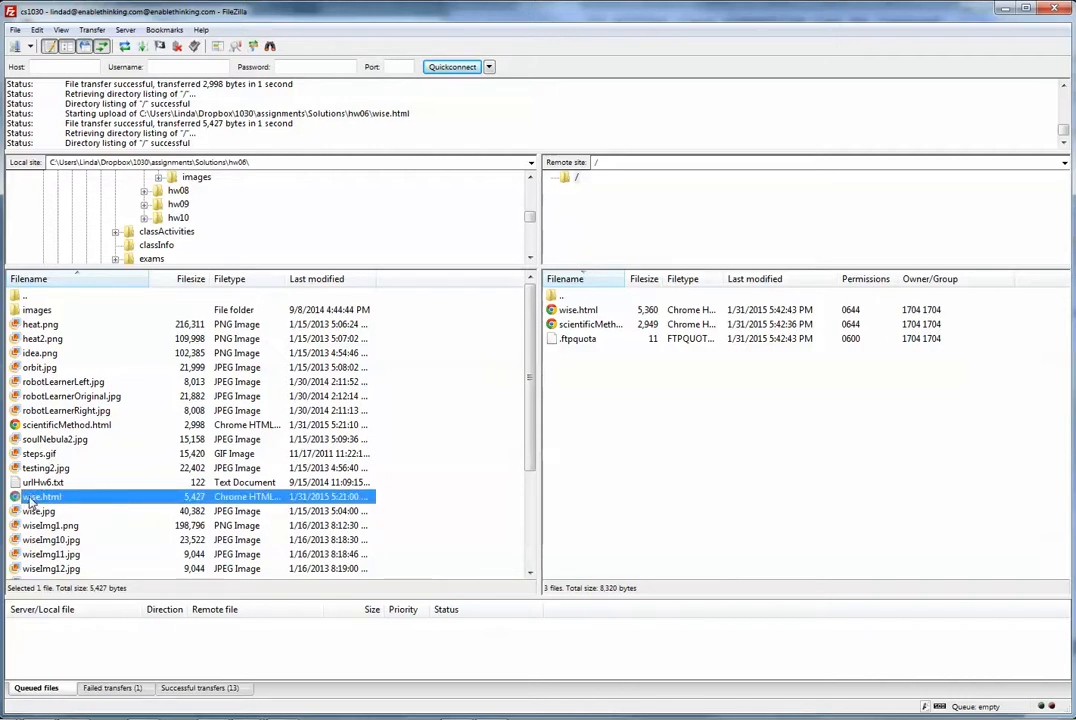
{"action": "double_click", "coordinate": [30, 497]}
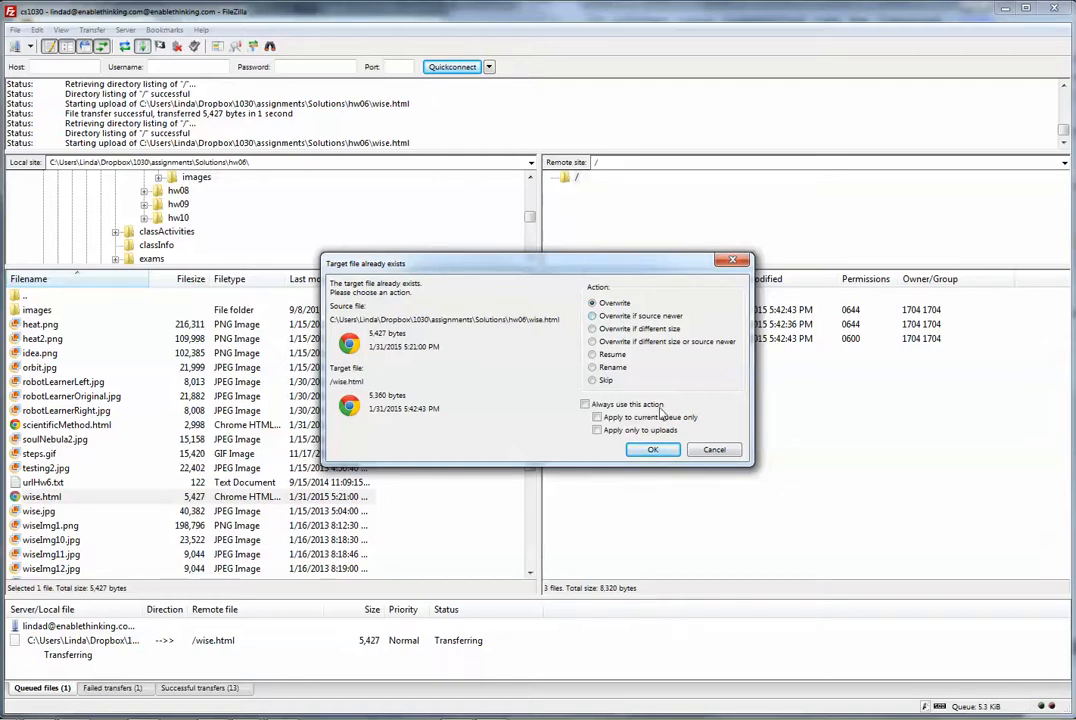
{"action": "left_click", "coordinate": [652, 450]}
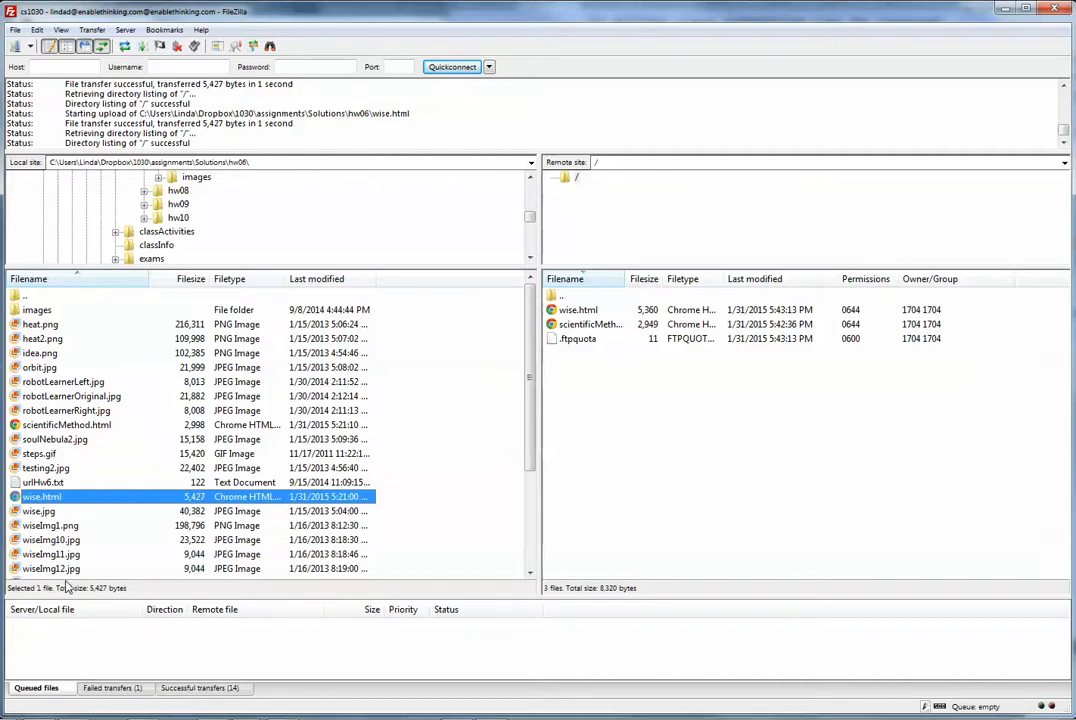
Step: Upload the seven images from heat.png through robotLearnerRight.jpg to the remote root folder
{"action": "left_click", "coordinate": [40, 326]}
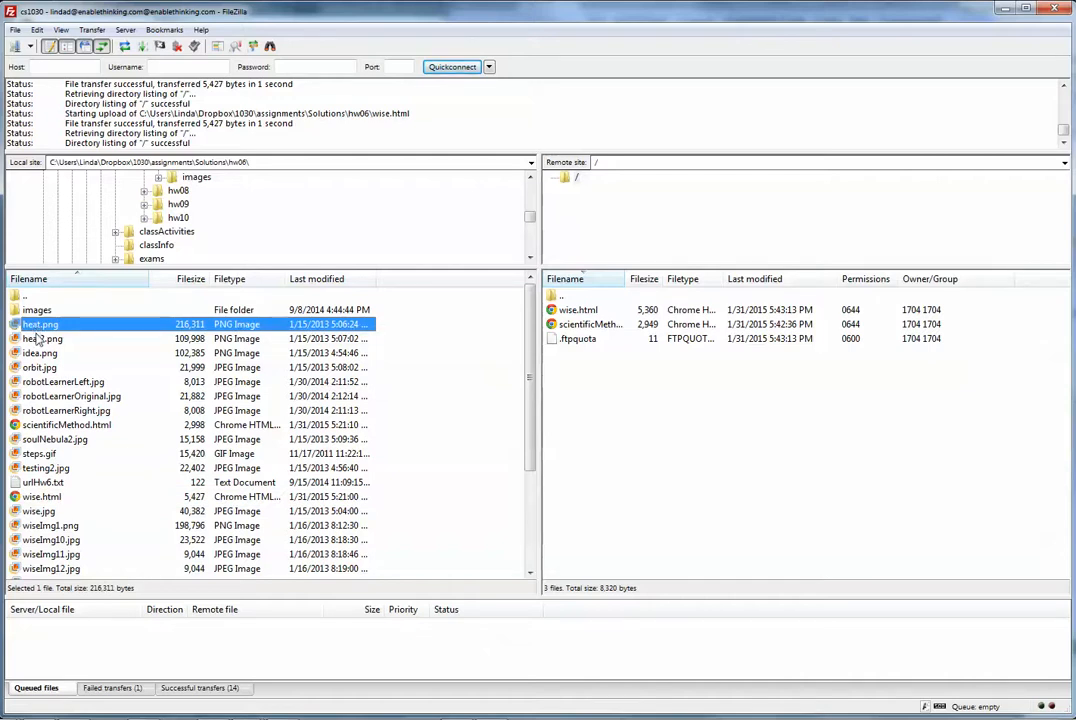
{"action": "left_click", "coordinate": [43, 411], "text": "shift"}
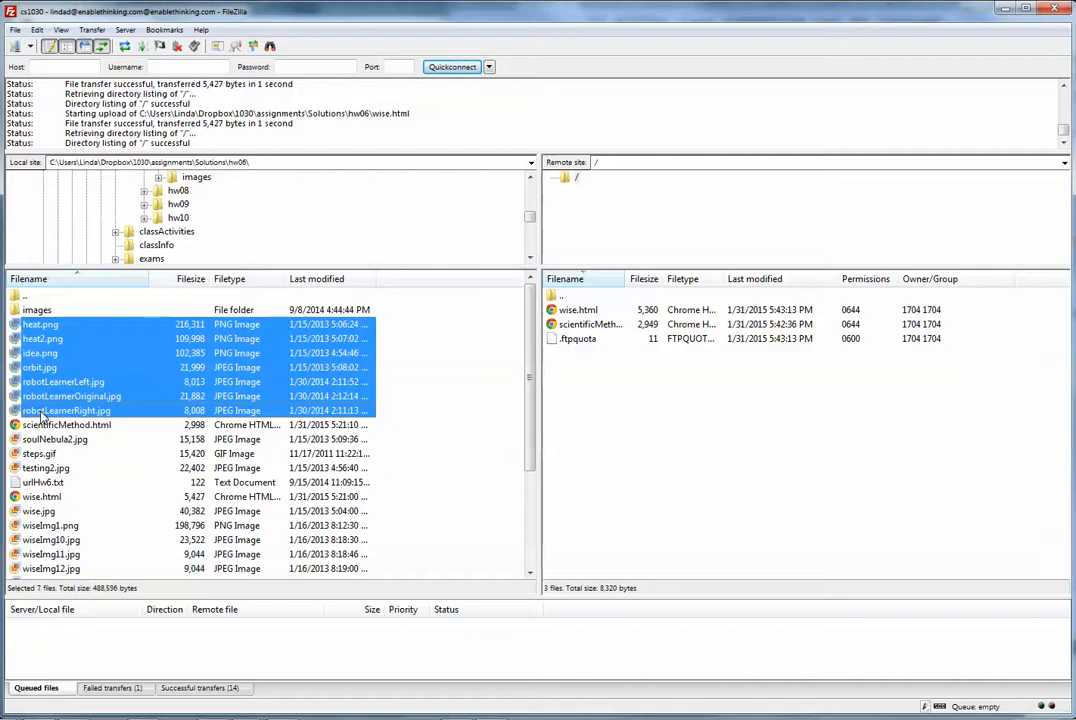
{"action": "right_click", "coordinate": [86, 377]}
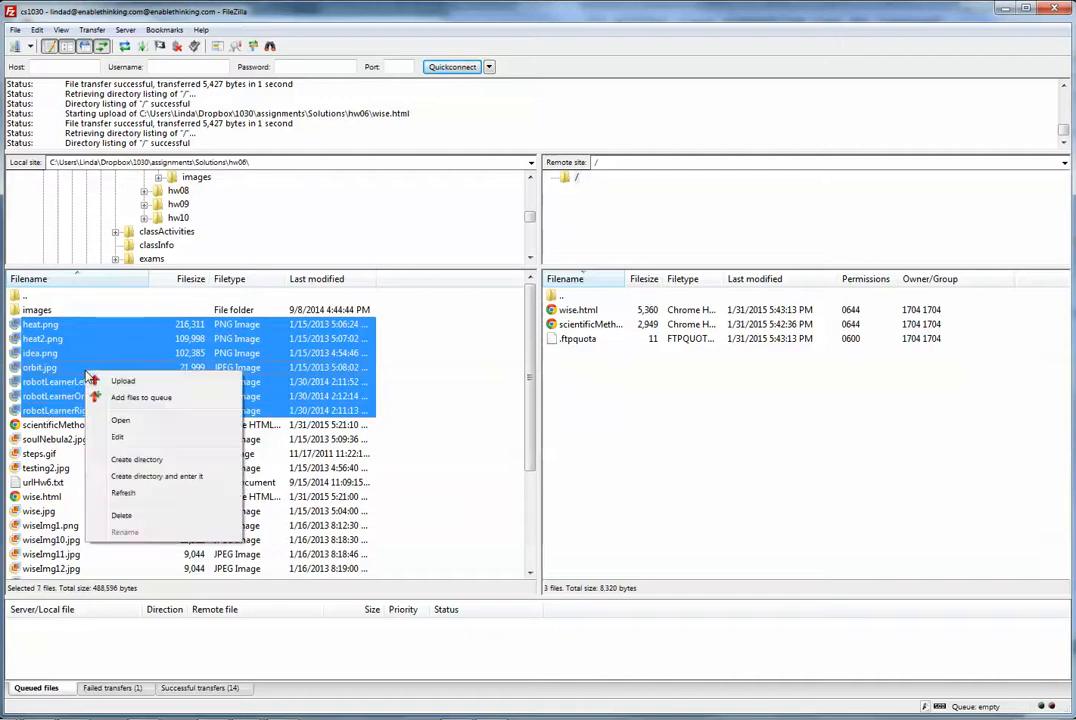
{"action": "left_click", "coordinate": [125, 384]}
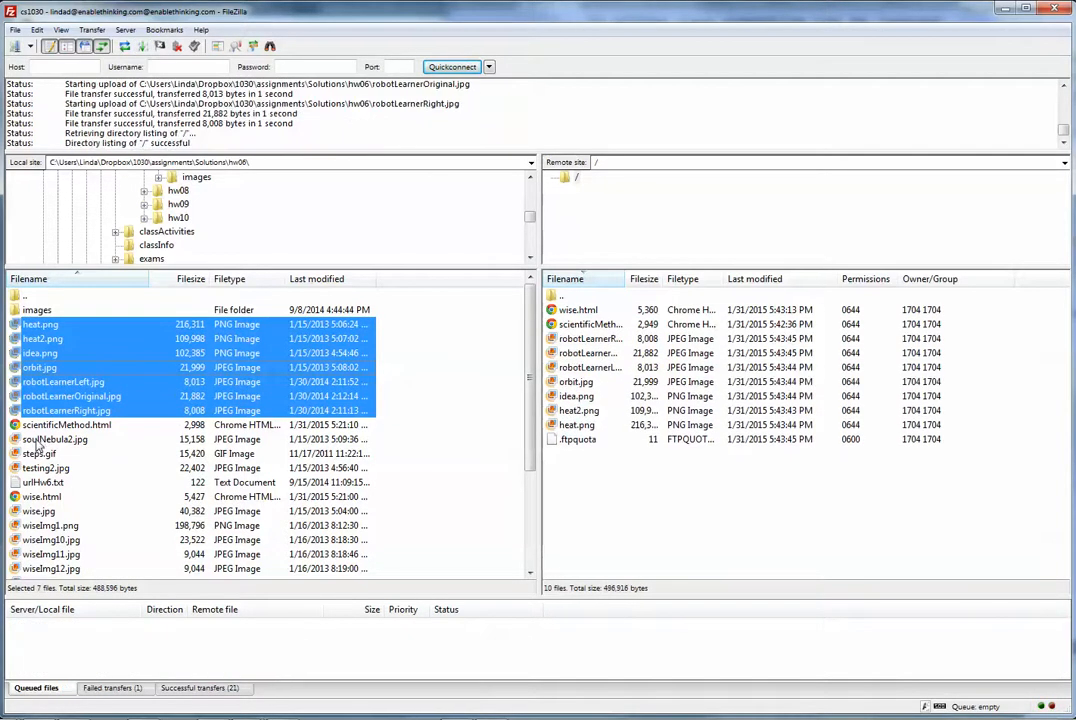
Step: Upload soulNebula2.jpg, steps.gif and testing2.jpg to the remote root folder
{"action": "left_click", "coordinate": [38, 442]}
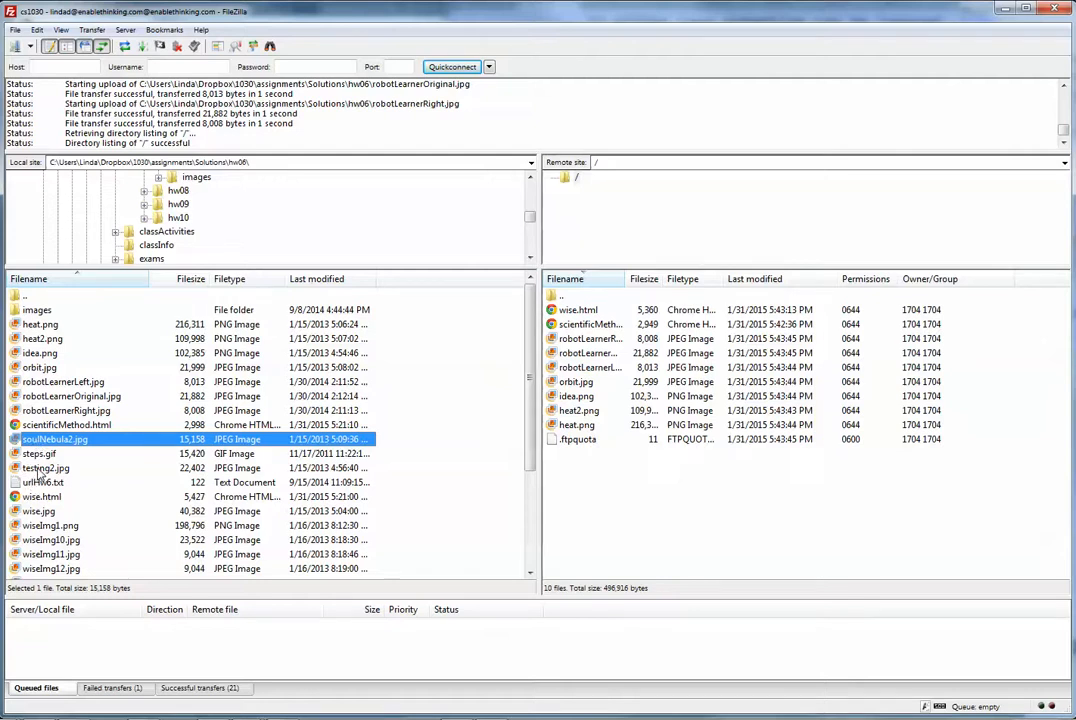
{"action": "left_click", "coordinate": [37, 470], "text": "shift"}
{"action": "right_click", "coordinate": [38, 470]}
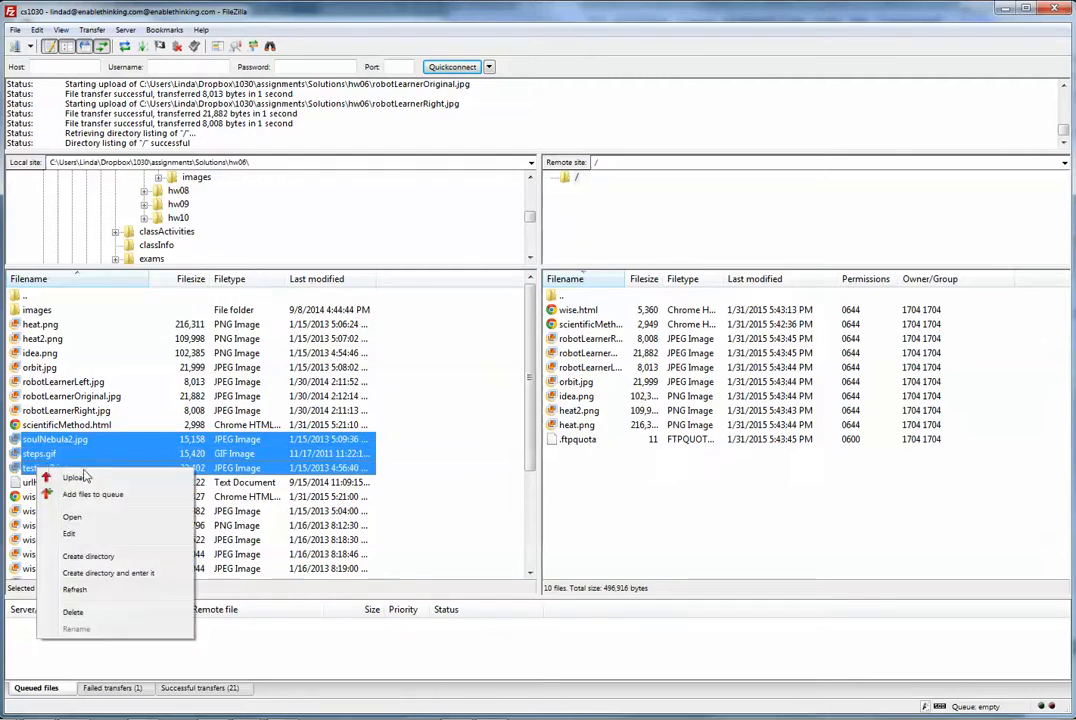
{"action": "left_click", "coordinate": [85, 478]}
Step: Upload all the images from wise.jpg through words2.png to the remote root folder
{"action": "left_click", "coordinate": [43, 511]}
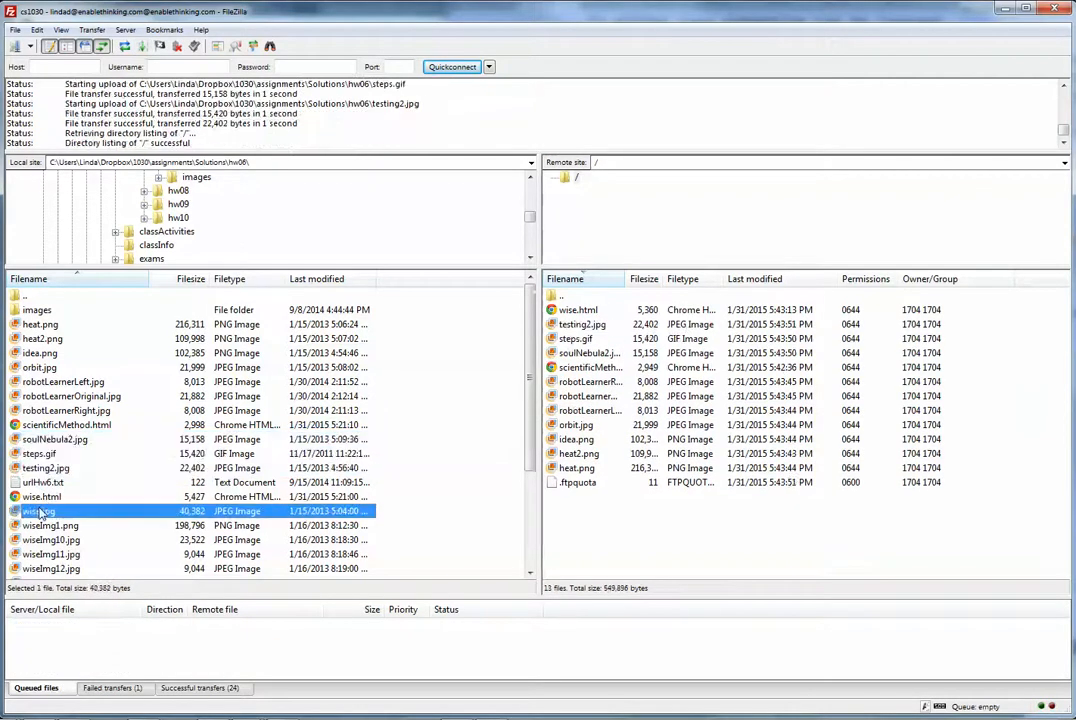
{"action": "scroll", "coordinate": [45, 514], "scroll_direction": "down", "scroll_amount": 2}
{"action": "scroll", "coordinate": [45, 515], "scroll_direction": "down", "scroll_amount": 2}
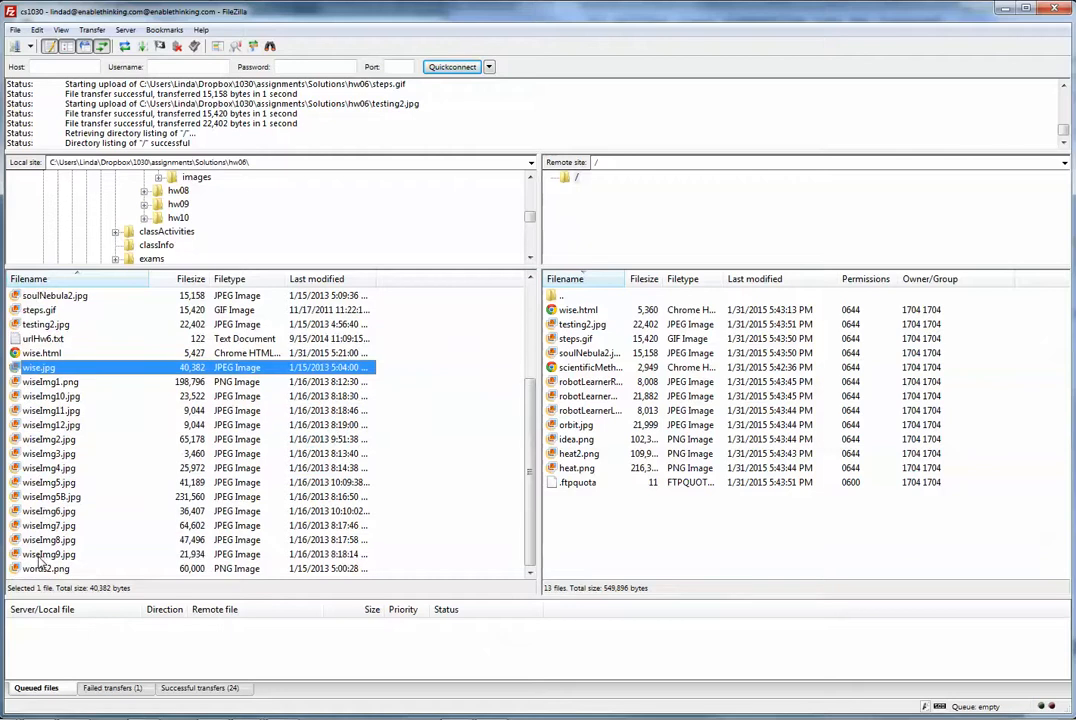
{"action": "left_click", "coordinate": [40, 569], "text": "shift"}
{"action": "right_click", "coordinate": [48, 384]}
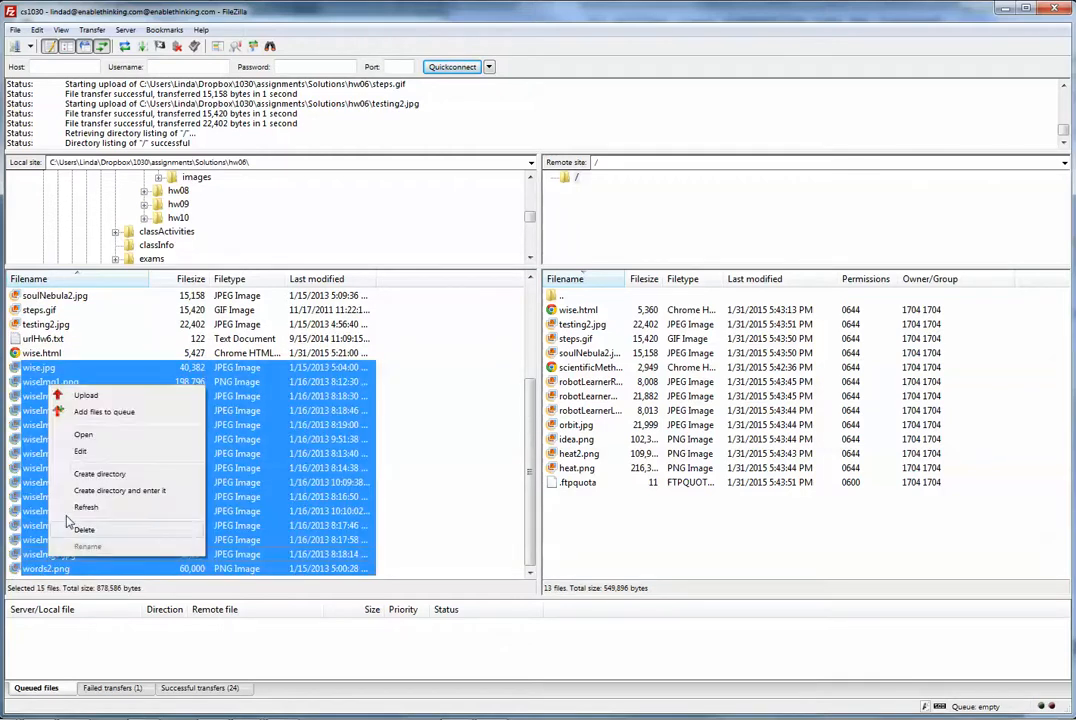
{"action": "left_click", "coordinate": [95, 400]}
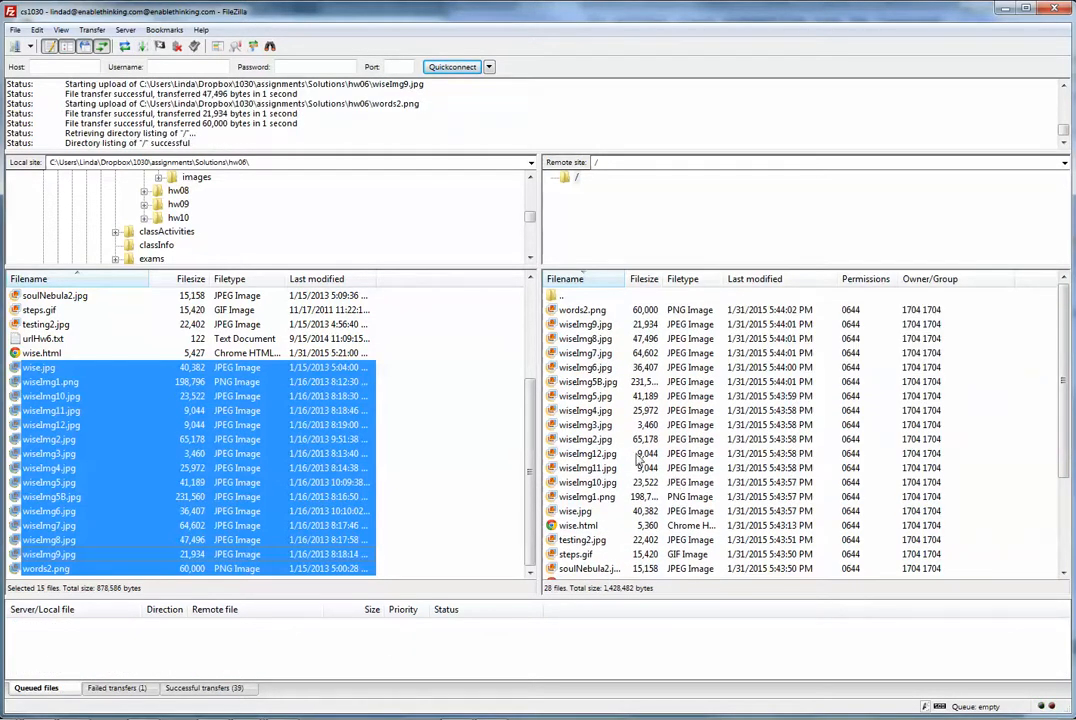
Step: Go up to the local Solutions folder and upload the entire hw06 folder to the remote root
{"action": "left_click", "coordinate": [530, 179]}
{"action": "left_click", "coordinate": [530, 179]}
{"action": "left_click", "coordinate": [530, 179]}
{"action": "left_click", "coordinate": [530, 179]}
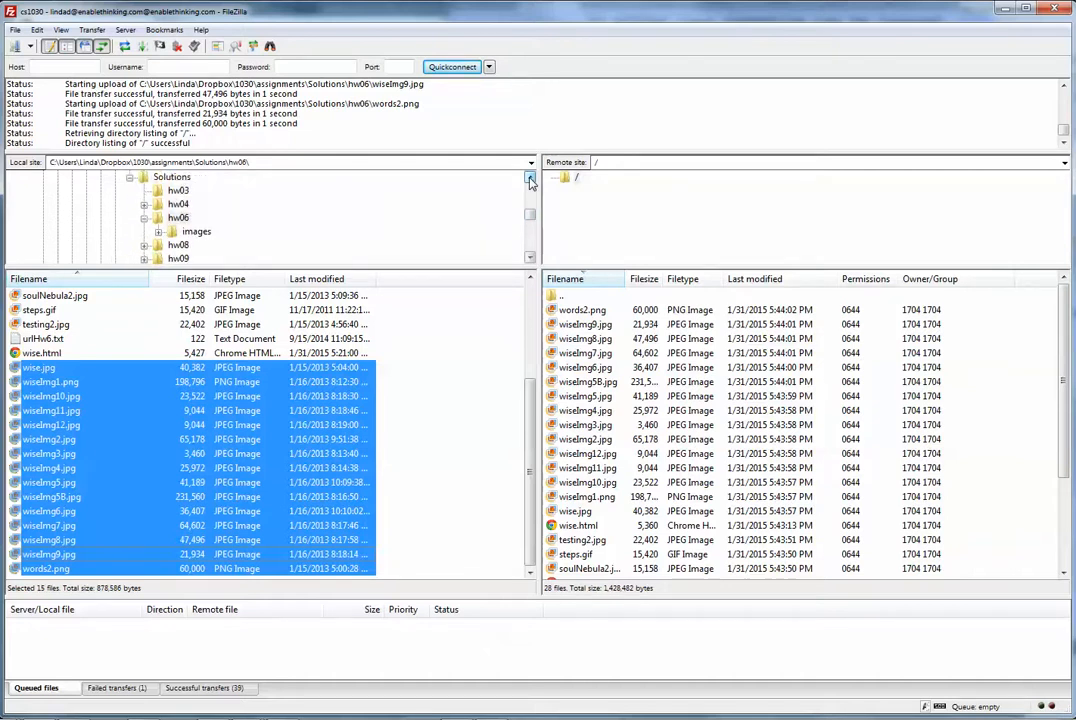
{"action": "left_click", "coordinate": [171, 176]}
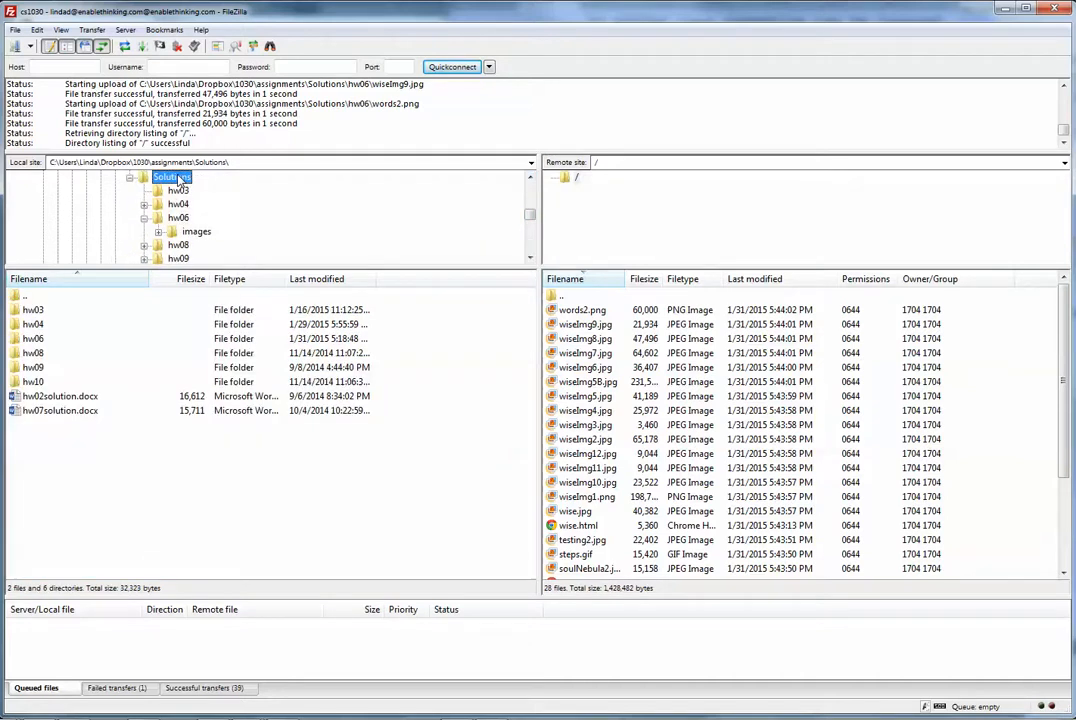
{"action": "left_click", "coordinate": [32, 341]}
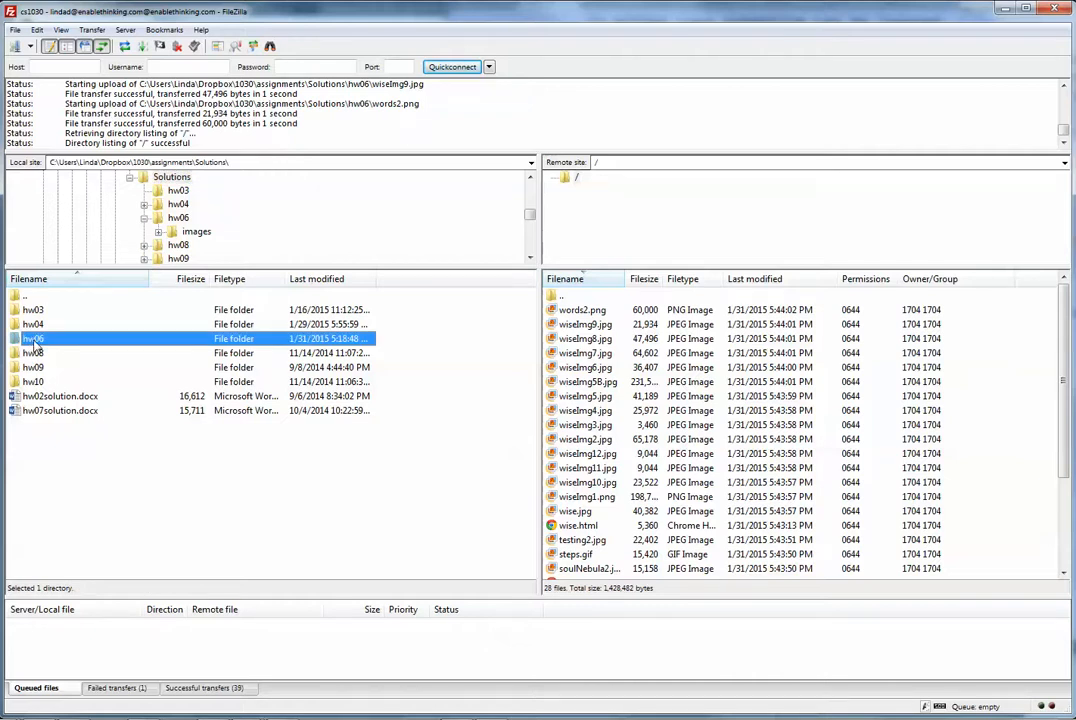
{"action": "right_click", "coordinate": [34, 344]}
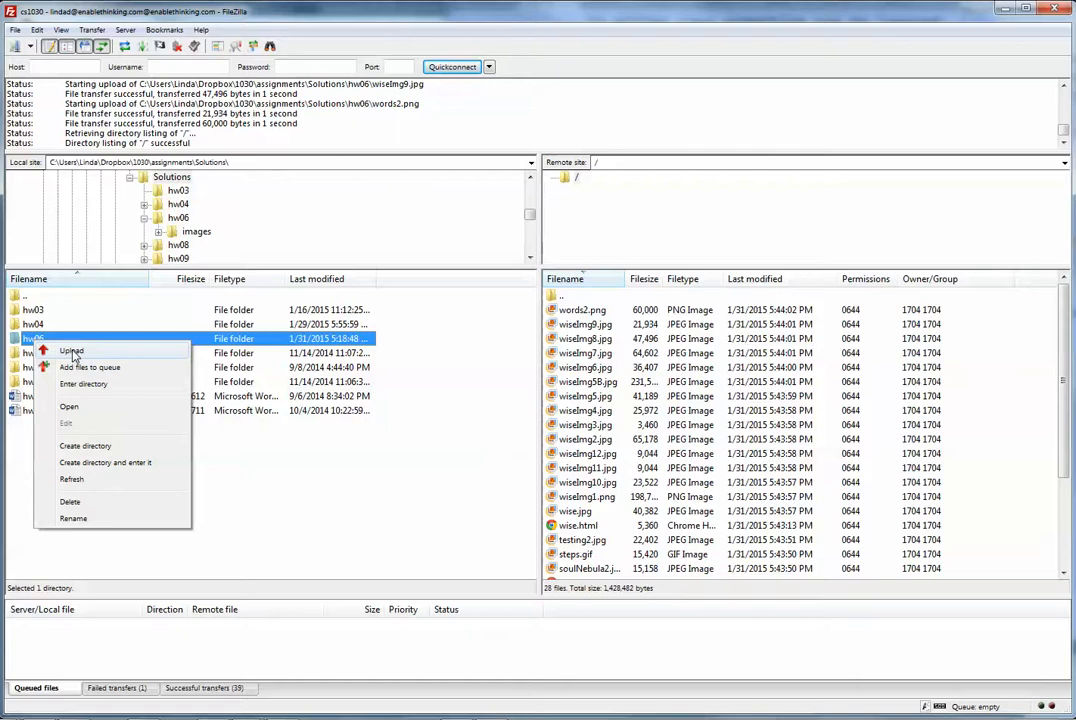
{"action": "left_click", "coordinate": [72, 352]}
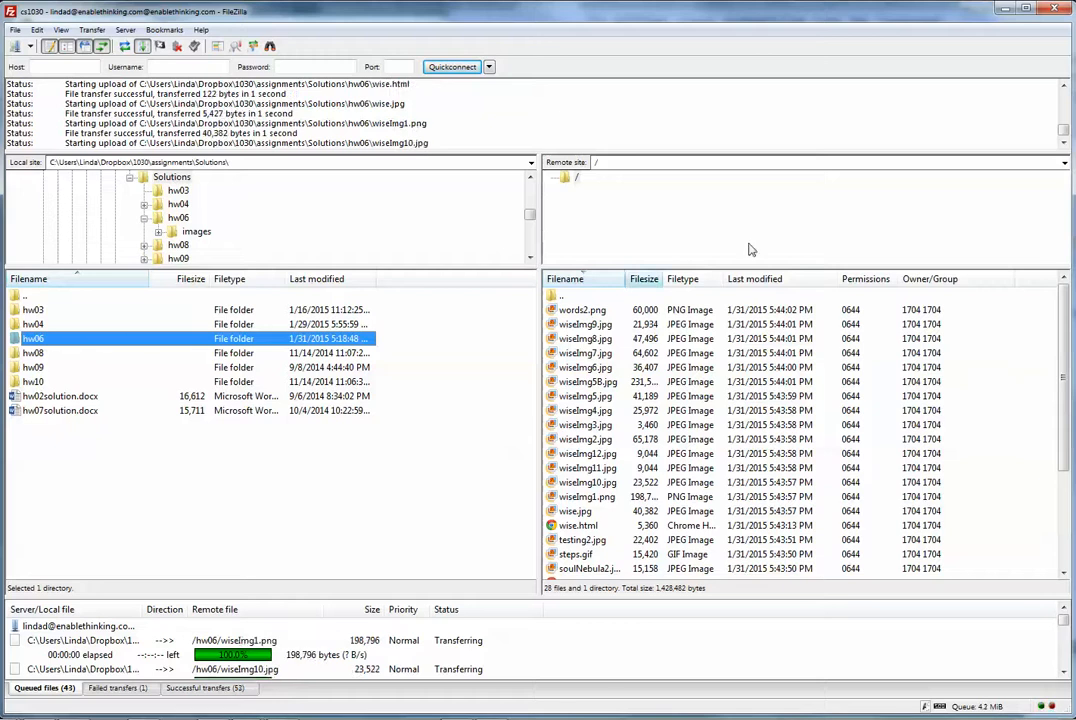
Step: Open the uploaded hw06 folder on the remote site
{"action": "scroll", "coordinate": [728, 495], "scroll_direction": "down", "scroll_amount": 4}
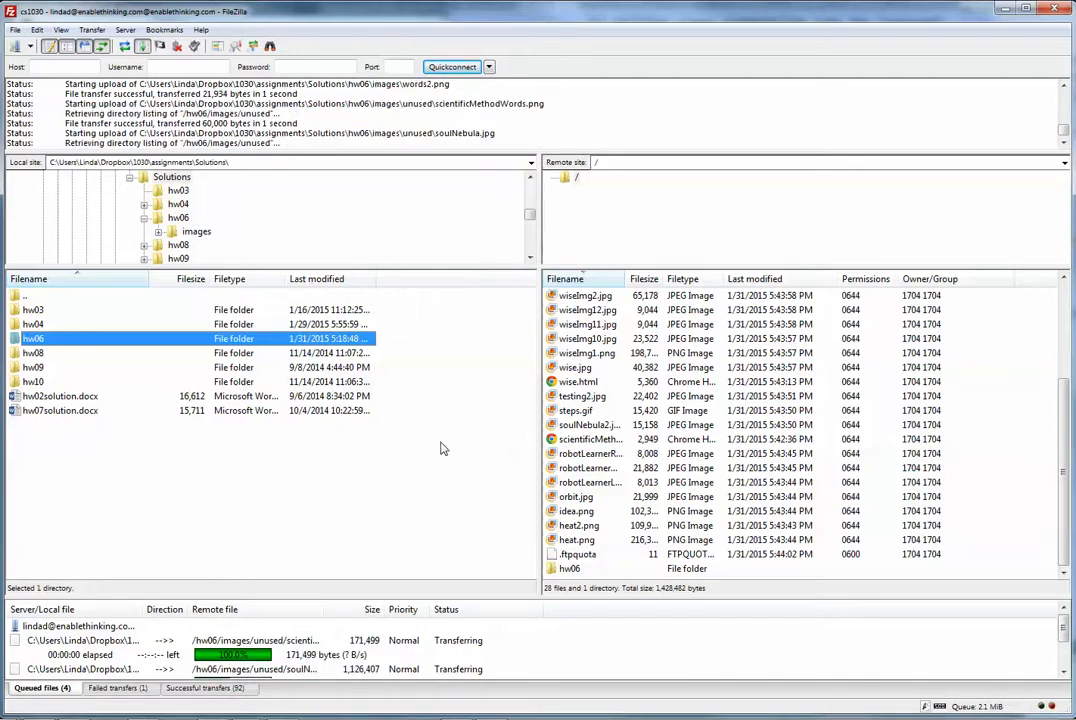
{"action": "left_click", "coordinate": [564, 569]}
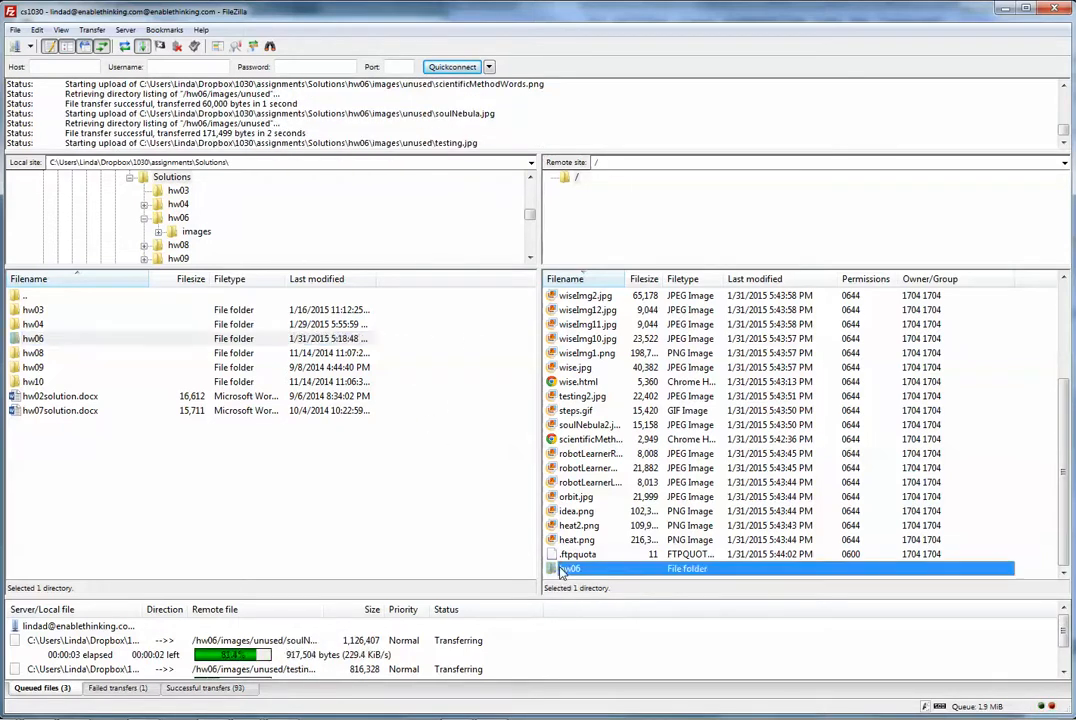
{"action": "double_click", "coordinate": [564, 569]}
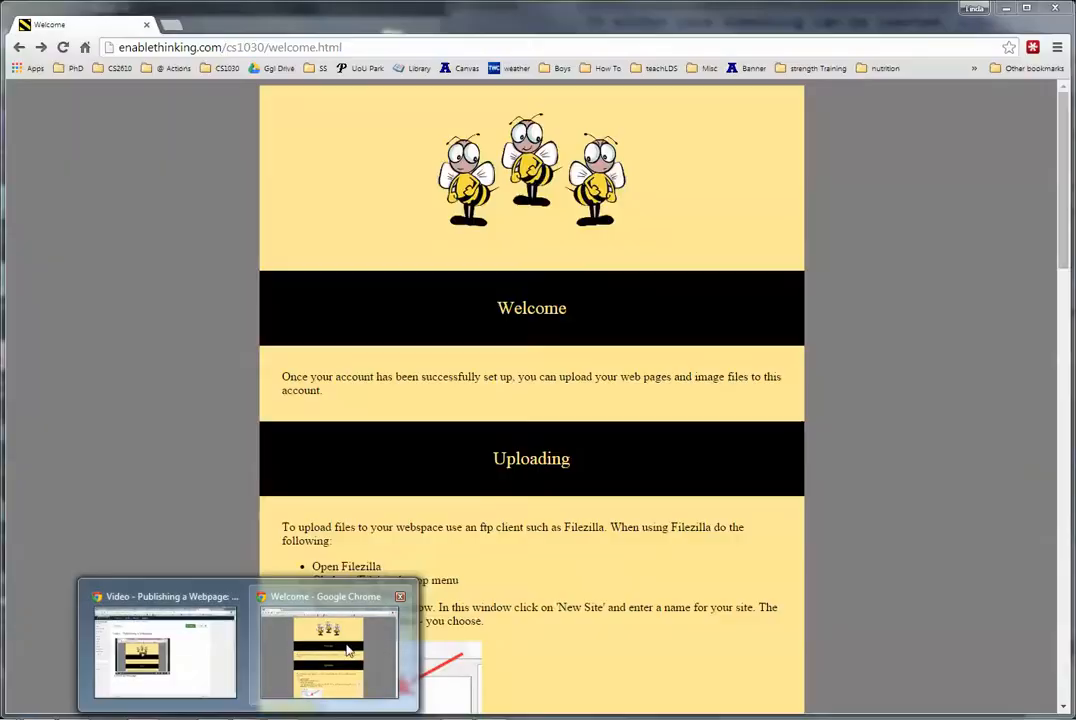
Step: Switch to Chrome and open the account's own folder under enablethinking.com/cs1030/ in a new tab
{"action": "left_click", "coordinate": [347, 650]}
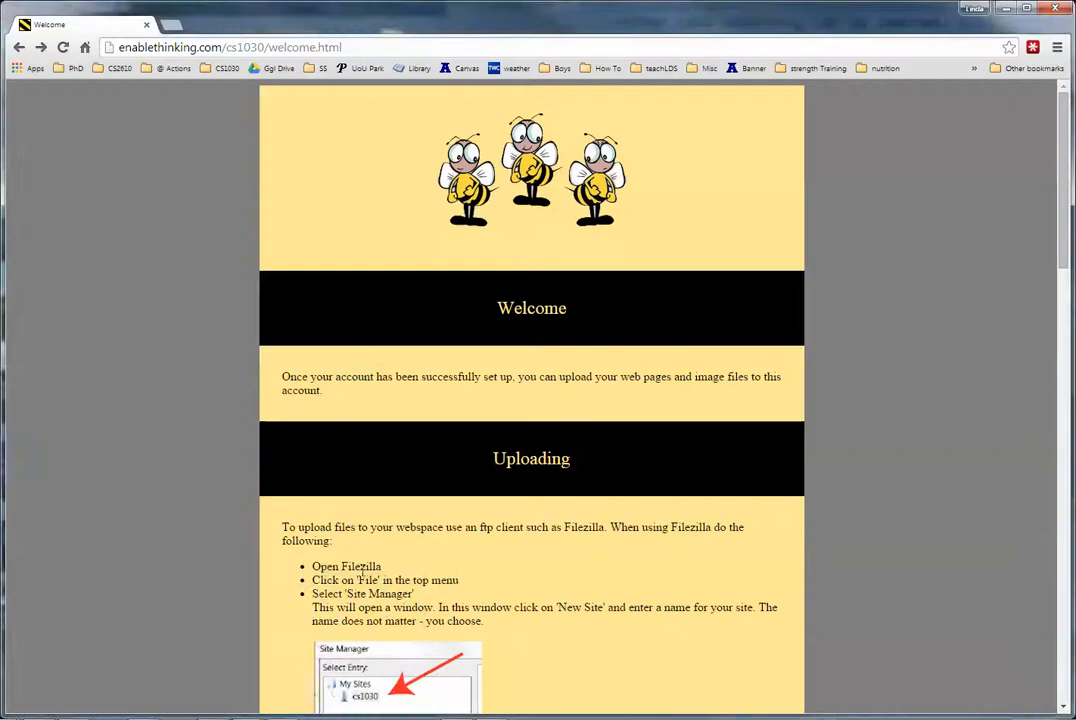
{"action": "left_click", "coordinate": [170, 28]}
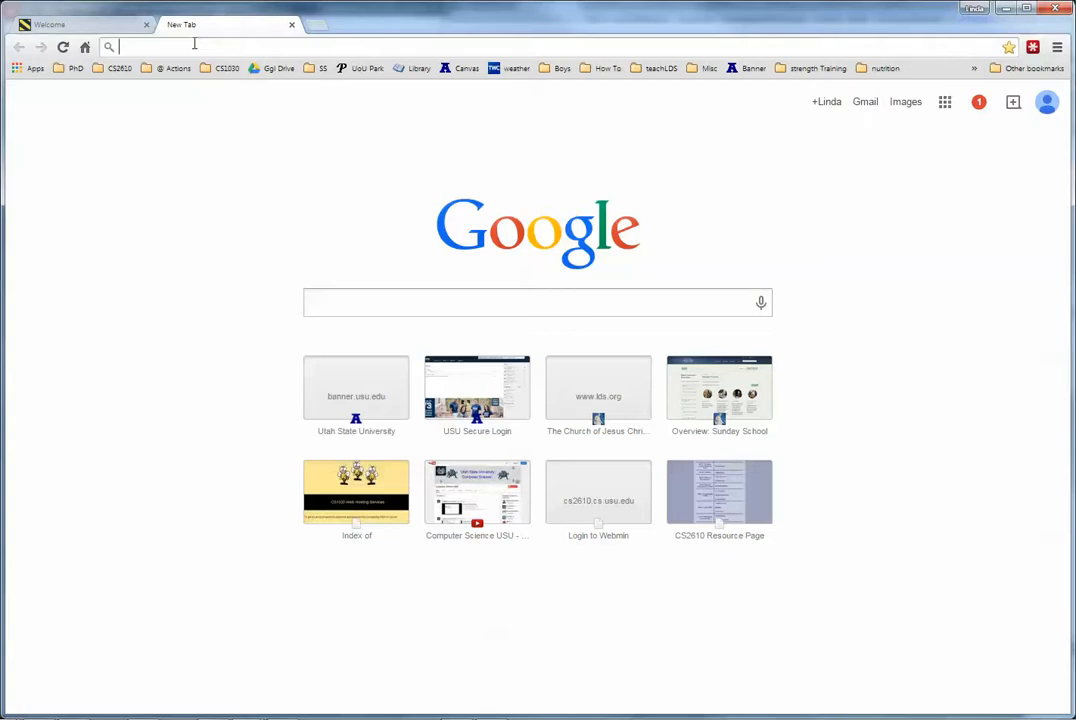
{"action": "type", "text": "enablethink"}
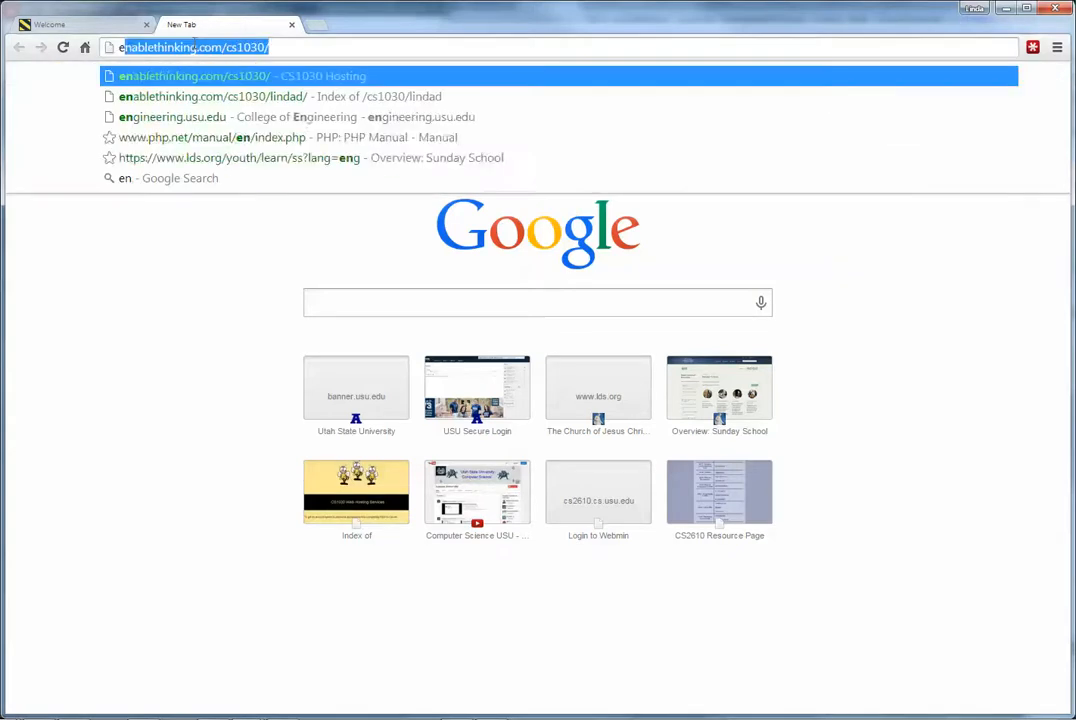
{"action": "type", "text": "g"}
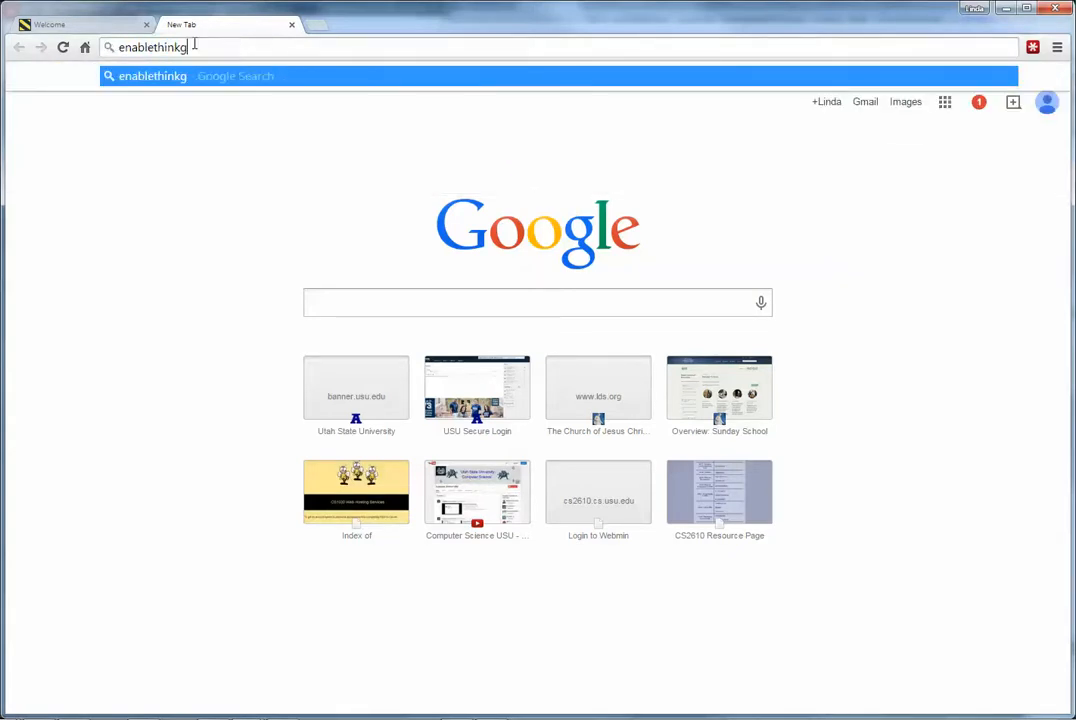
{"action": "key", "text": "BackSpace"}
{"action": "type", "text": "ing"}
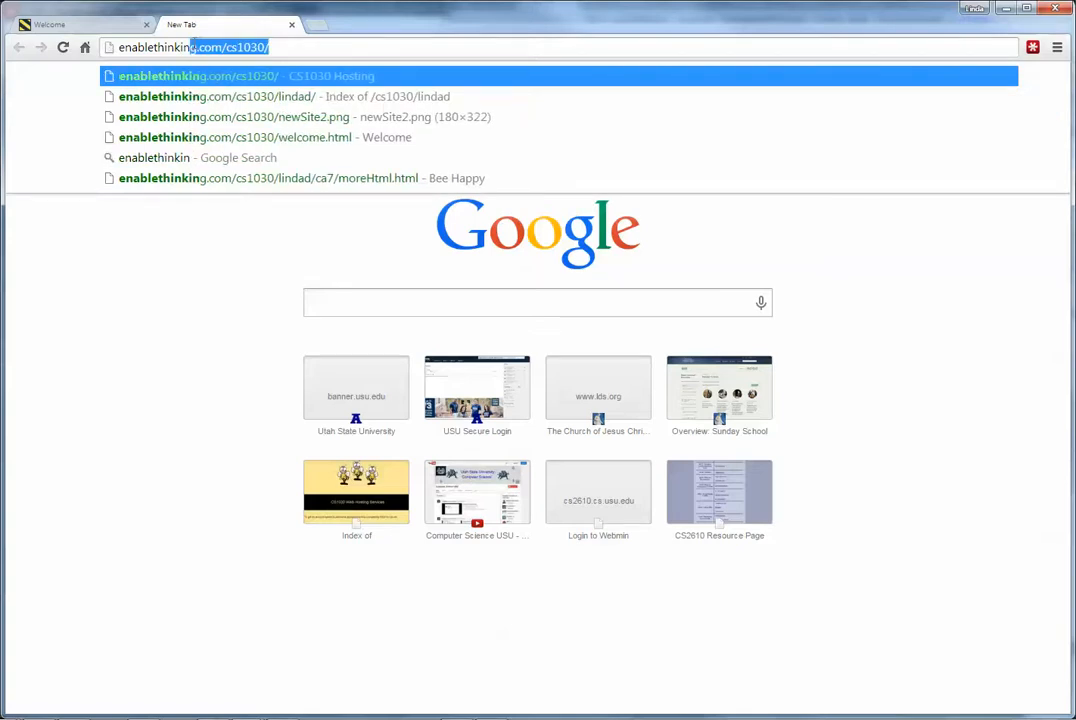
{"action": "type", "text": ".com/cs"}
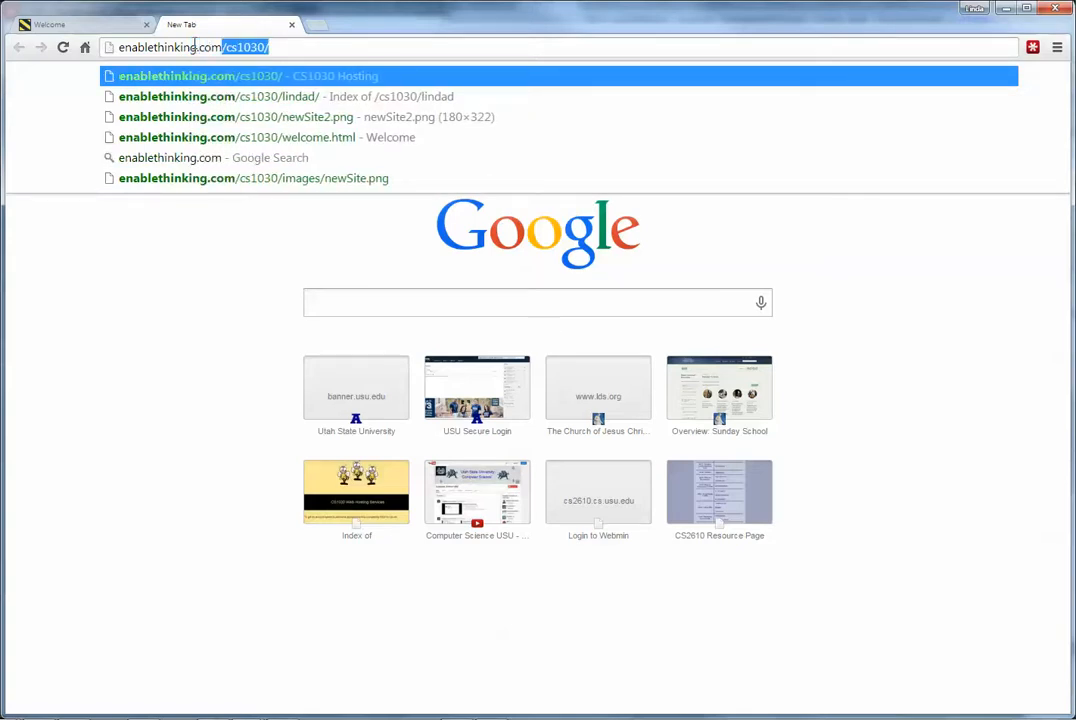
{"action": "type", "text": "1030"}
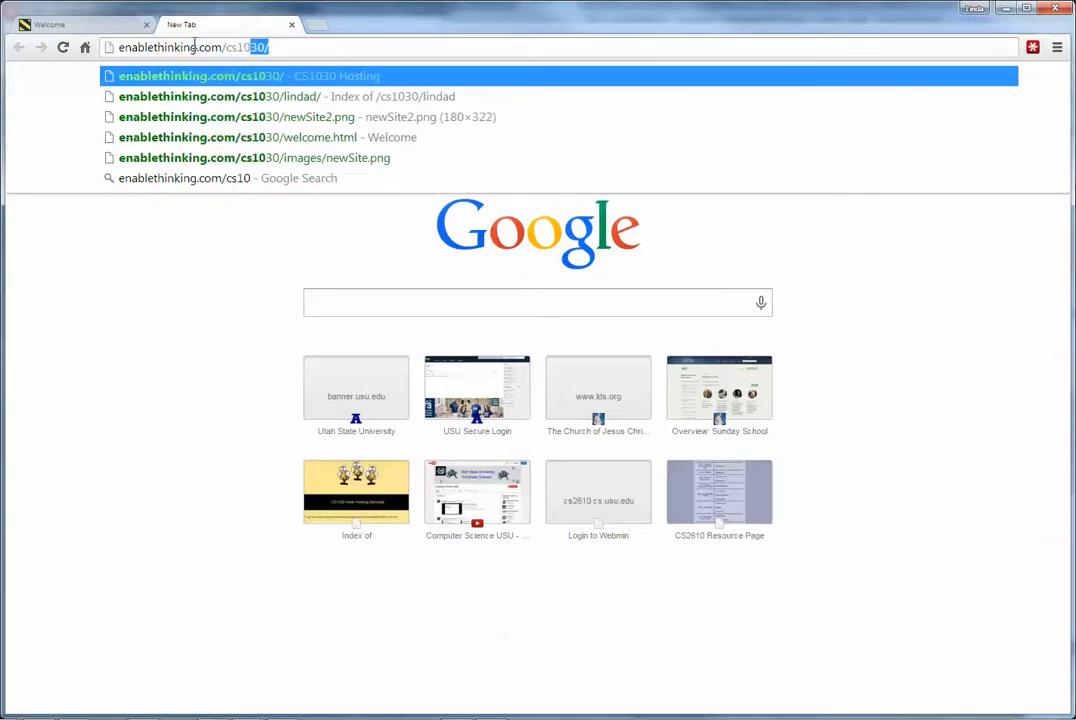
{"action": "type", "text": "/"}
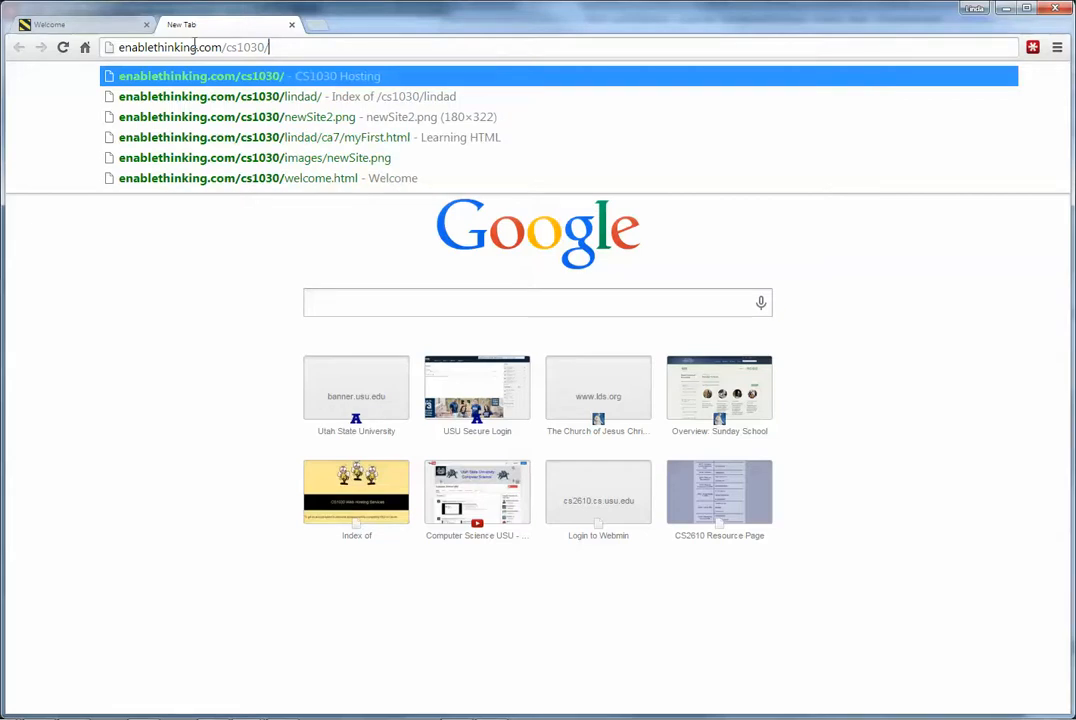
{"action": "type", "text": "lindad"}
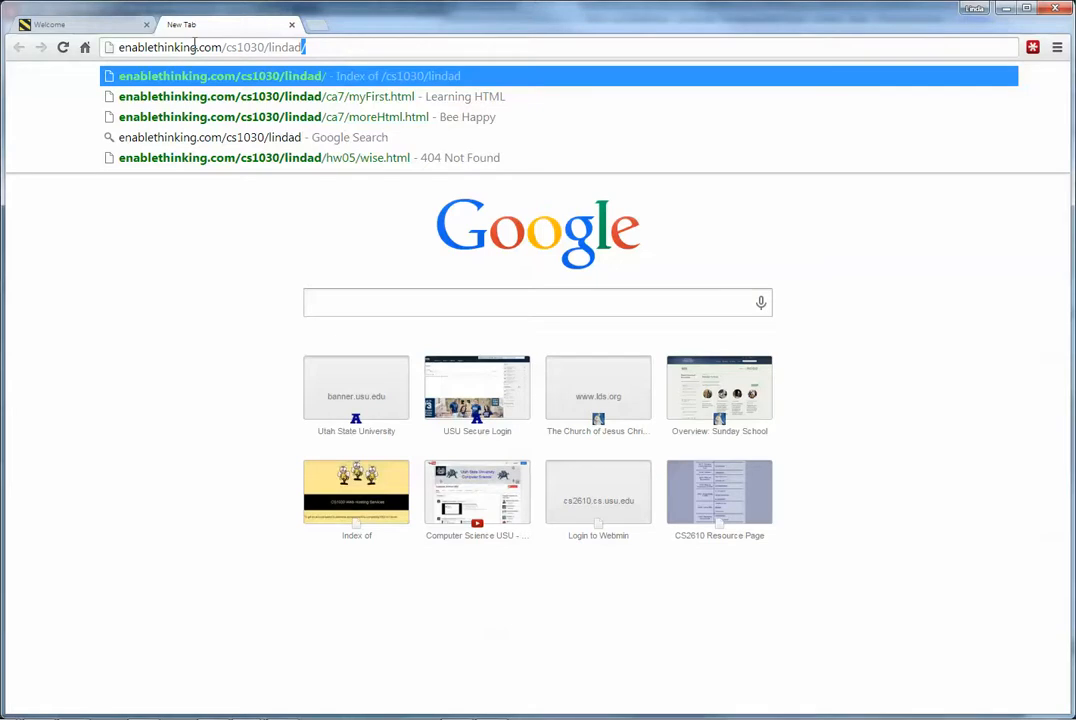
{"action": "key", "text": "Return"}
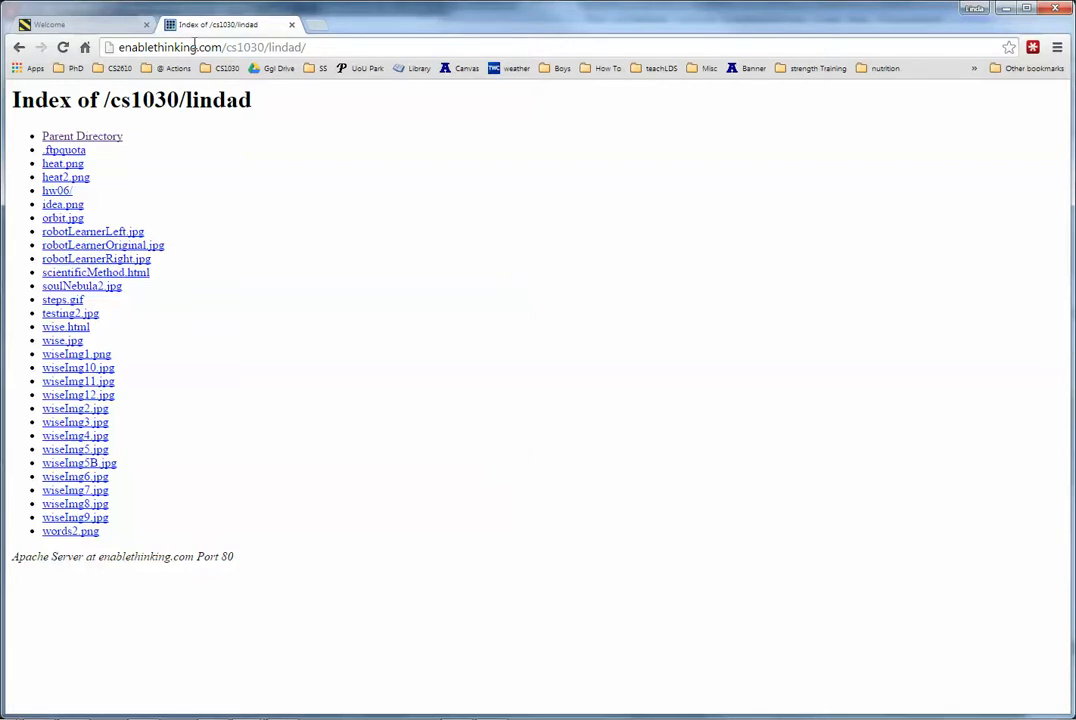
Step: Open scientificMethod.html from the published hw06 folder and look over its file name in the address and the whole page
{"action": "left_click", "coordinate": [57, 192]}
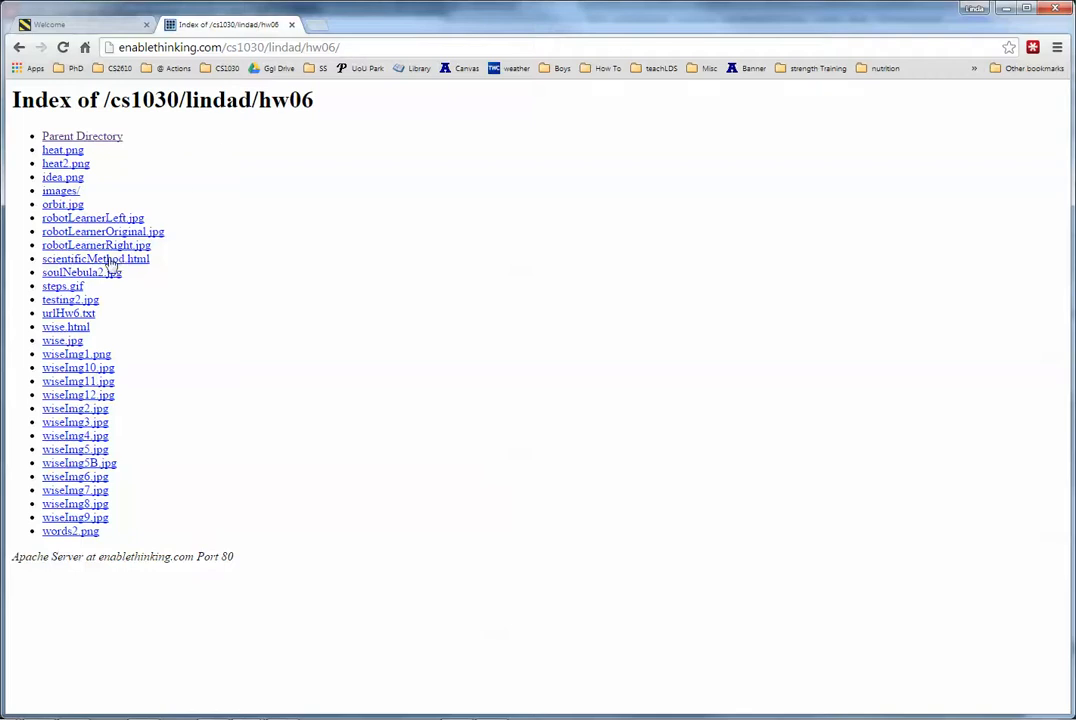
{"action": "left_click", "coordinate": [107, 260]}
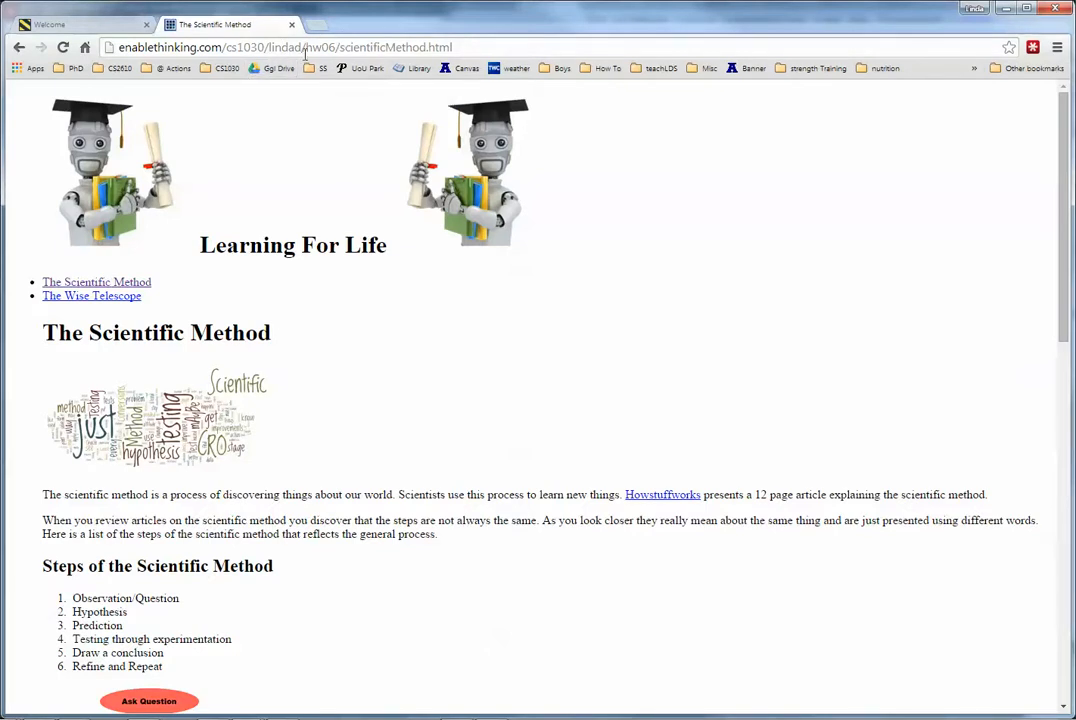
{"action": "left_click_drag", "start_coordinate": [461, 49], "coordinate": [340, 58]}
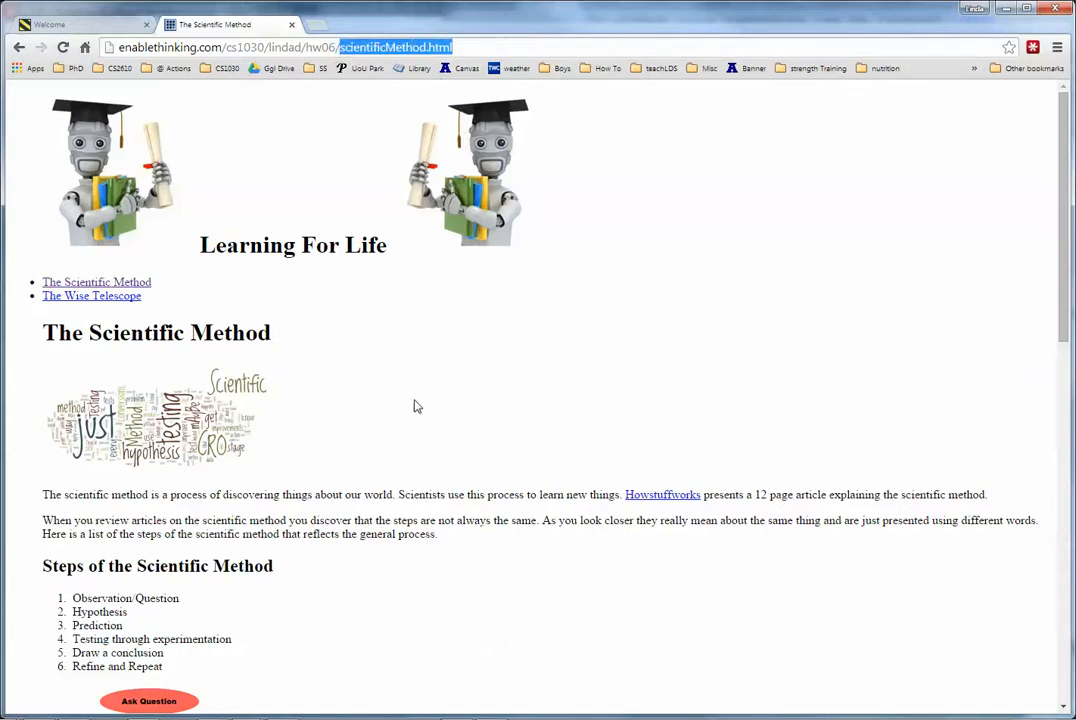
{"action": "left_click", "coordinate": [637, 244]}
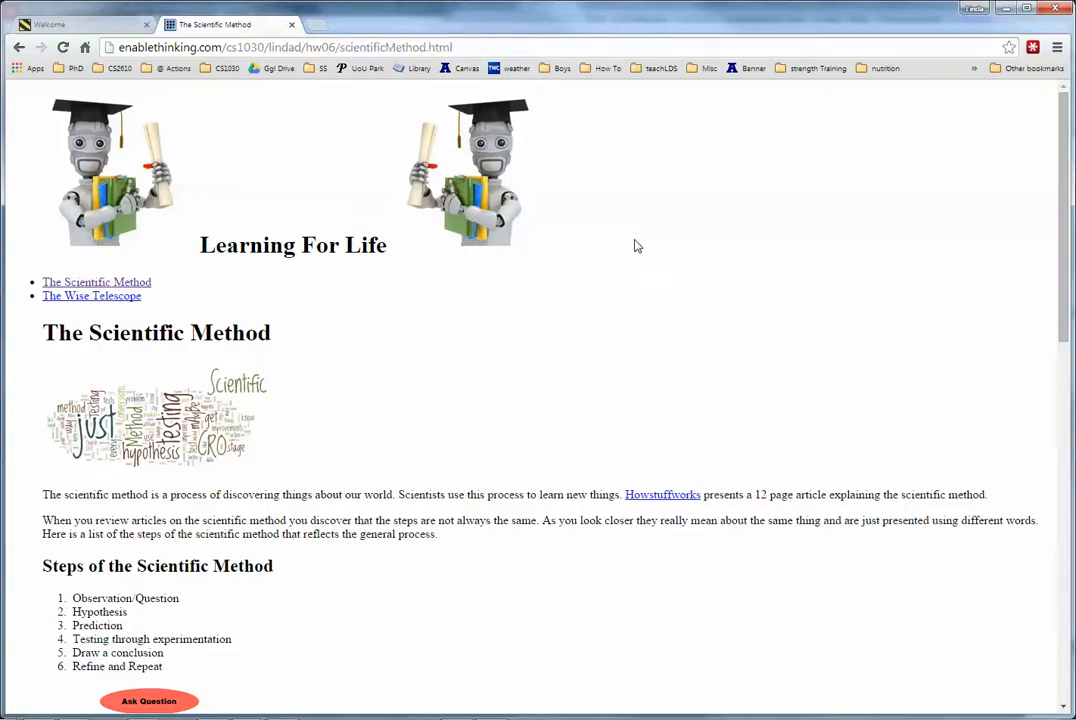
{"action": "scroll", "coordinate": [637, 245], "scroll_direction": "down", "scroll_amount": 4}
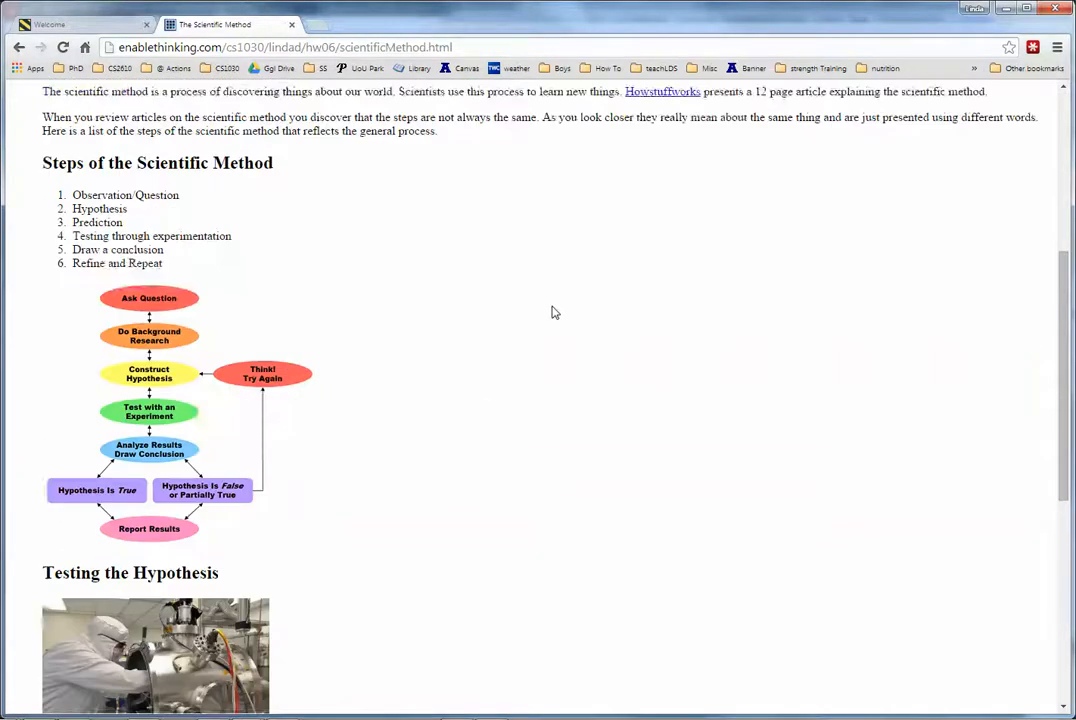
{"action": "scroll", "coordinate": [550, 312], "scroll_direction": "down", "scroll_amount": 5}
{"action": "scroll", "coordinate": [540, 305], "scroll_direction": "up", "scroll_amount": 3}
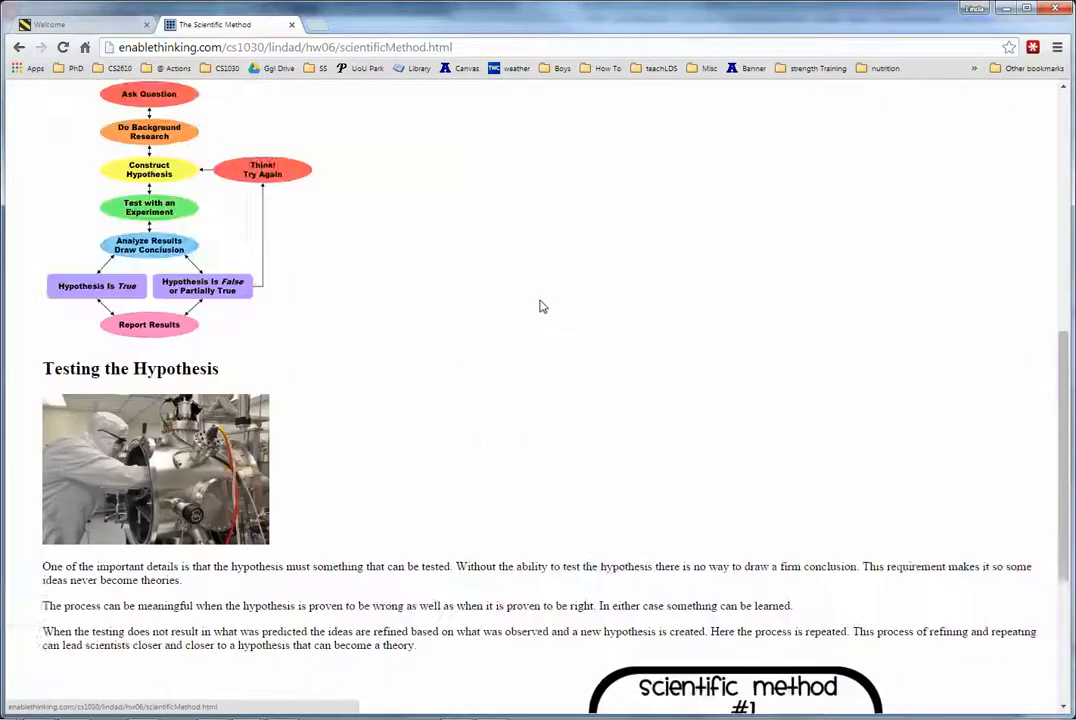
{"action": "scroll", "coordinate": [538, 303], "scroll_direction": "up", "scroll_amount": 6}
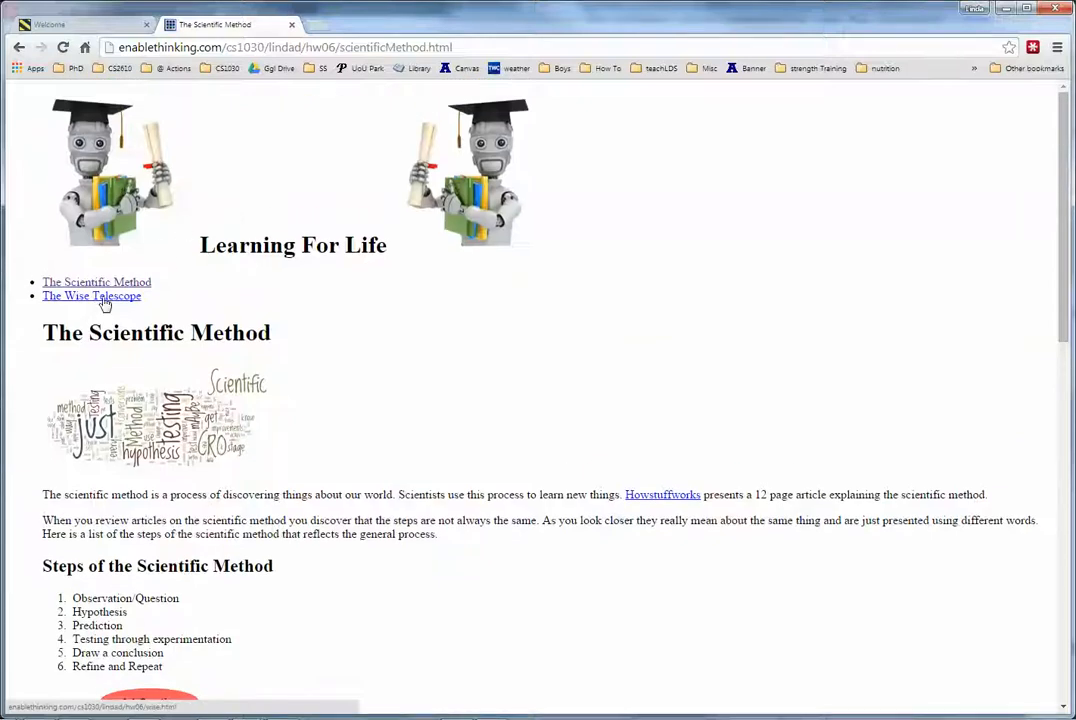
Step: View the linked Wise Telescope page and test its Space Dynamics Laboratory link, going back from the external site
{"action": "left_click", "coordinate": [106, 297]}
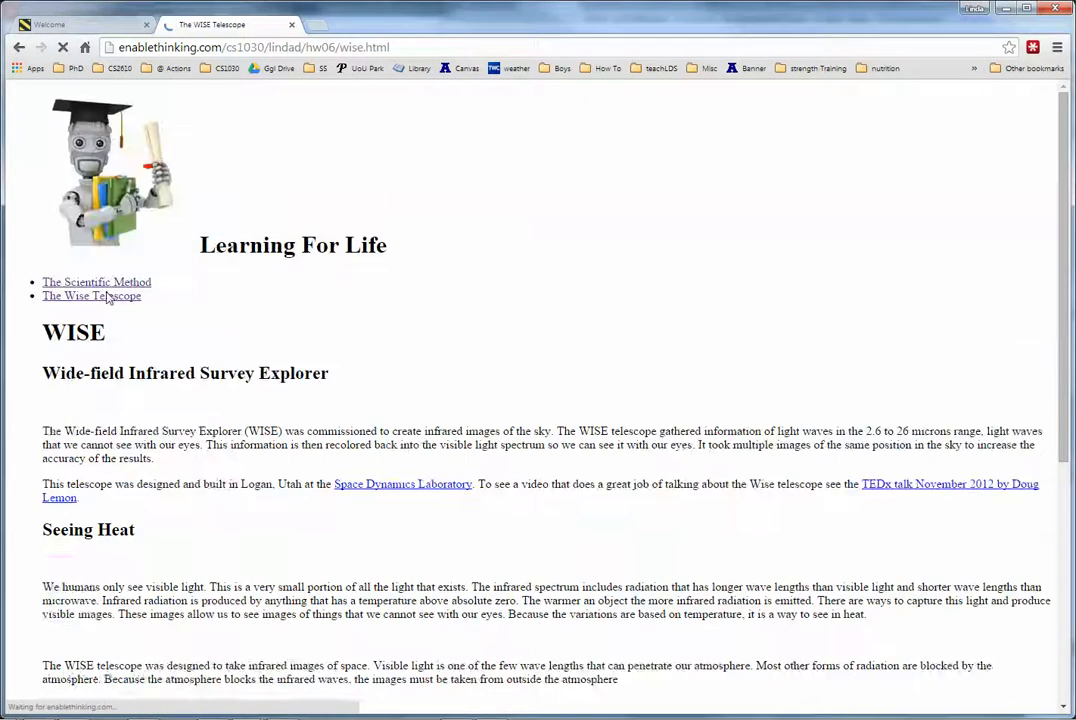
{"action": "scroll", "coordinate": [329, 300], "scroll_direction": "down", "scroll_amount": 3}
{"action": "scroll", "coordinate": [329, 300], "scroll_direction": "up", "scroll_amount": 3}
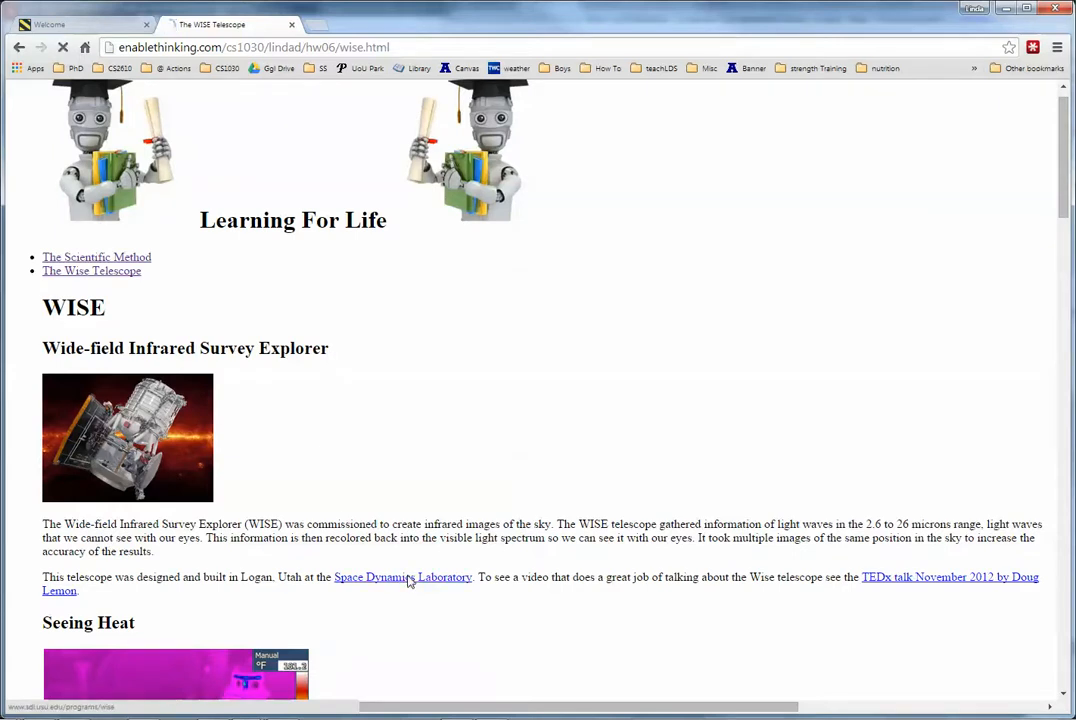
{"action": "left_click", "coordinate": [411, 579]}
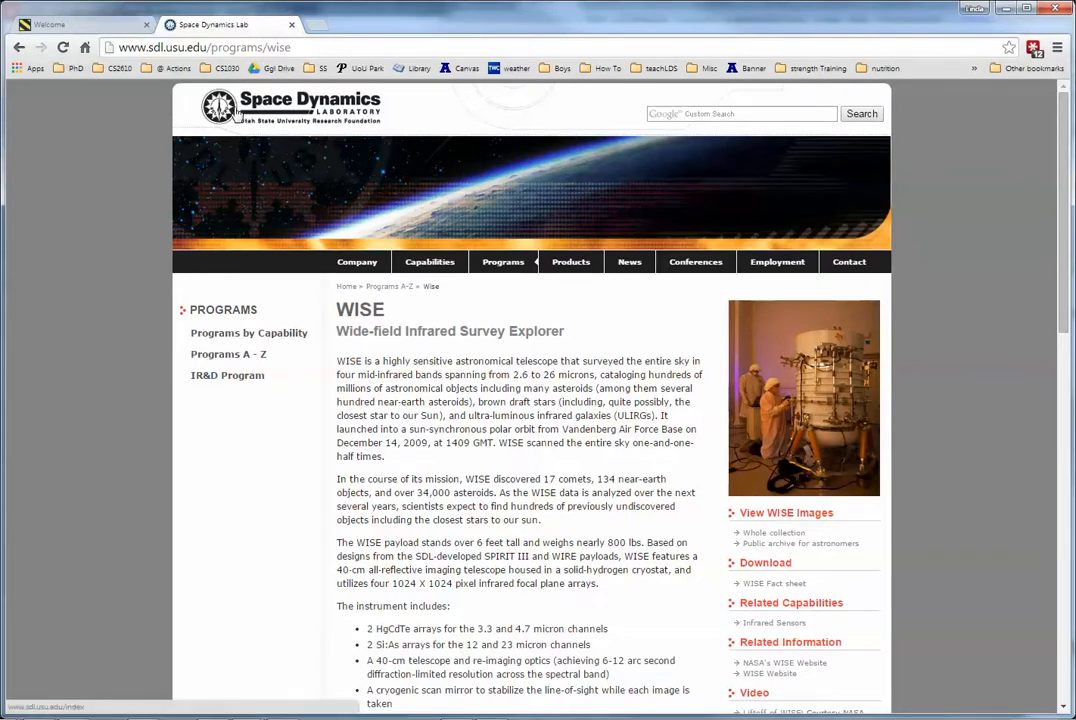
{"action": "left_click", "coordinate": [16, 47]}
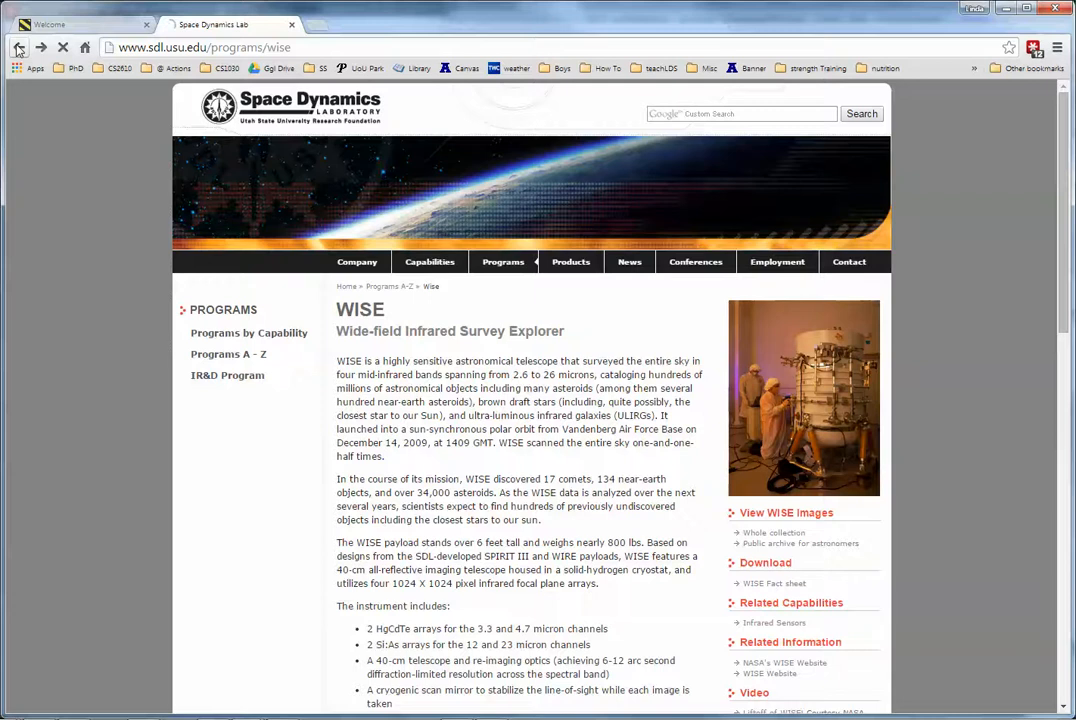